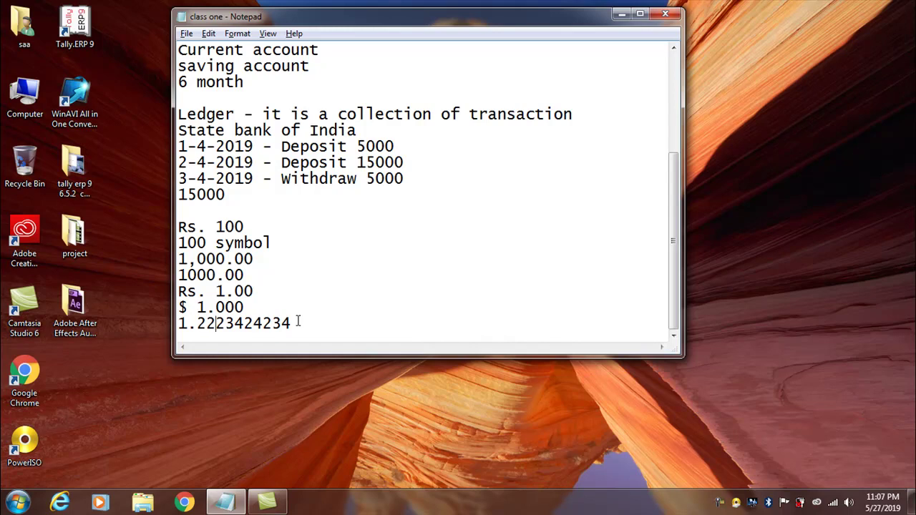
Minimize the Notepad class notes and open Tally.ERP 9 from its desktop shortcut's menu.
scroll(291, 289, up, 2)
scroll(290, 288, up, 2)
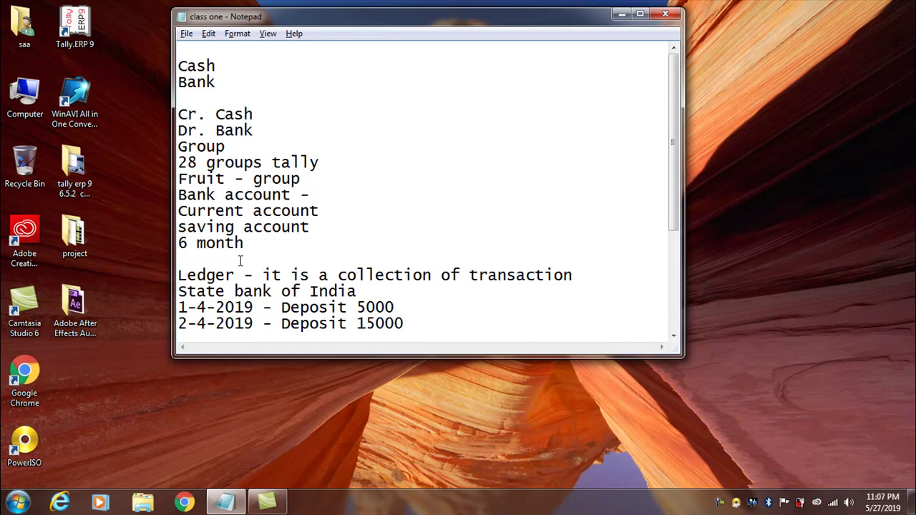
scroll(241, 261, down, 2)
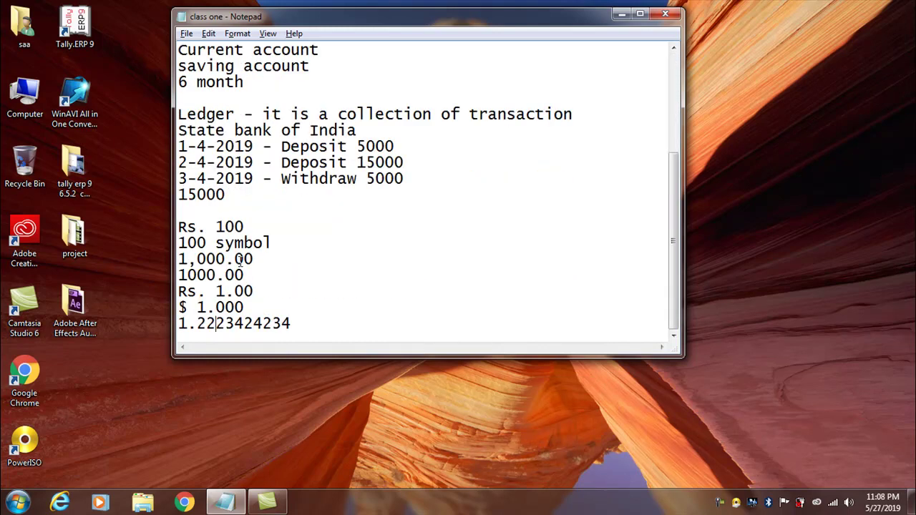
scroll(241, 262, up, 3)
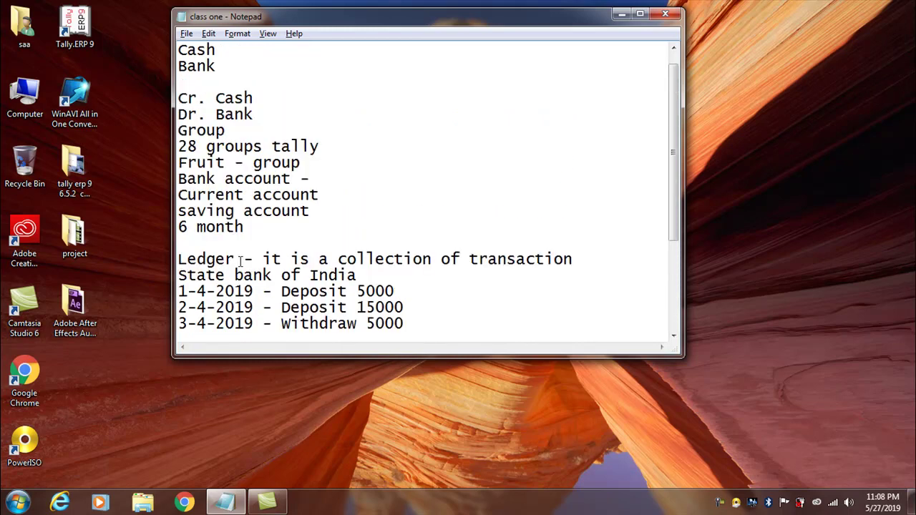
click(620, 15)
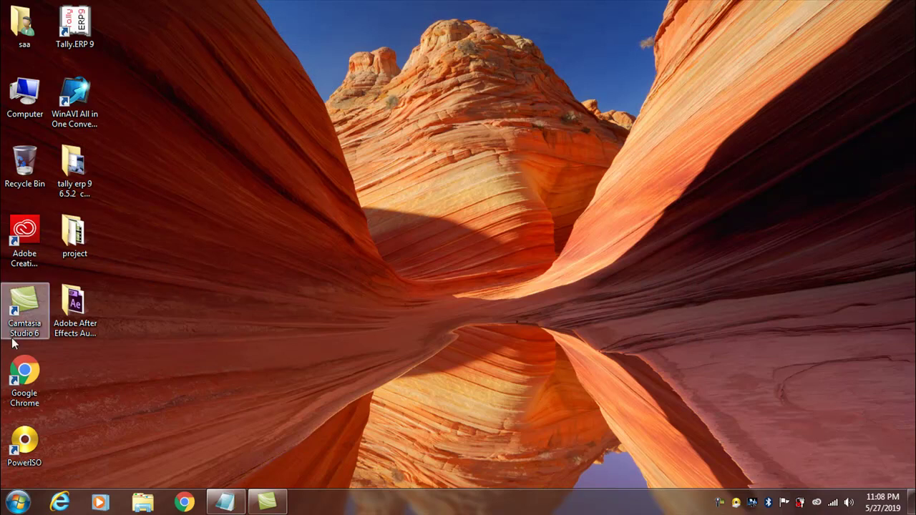
right_click(67, 31)
click(96, 37)
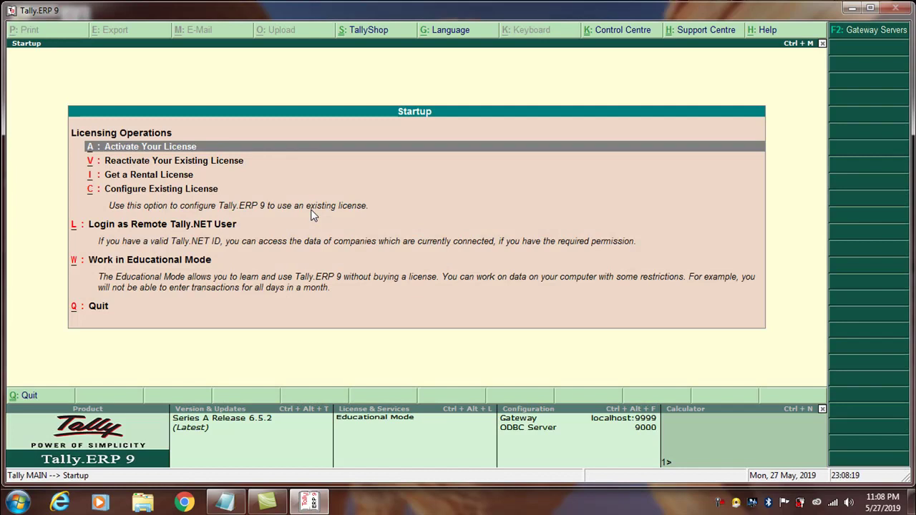
Choose Work in Educational Mode at startup, loading Touch and Touch Computers in the Gateway of Tally.
key(Down)
key(Down)
key(Down)
key(Down)
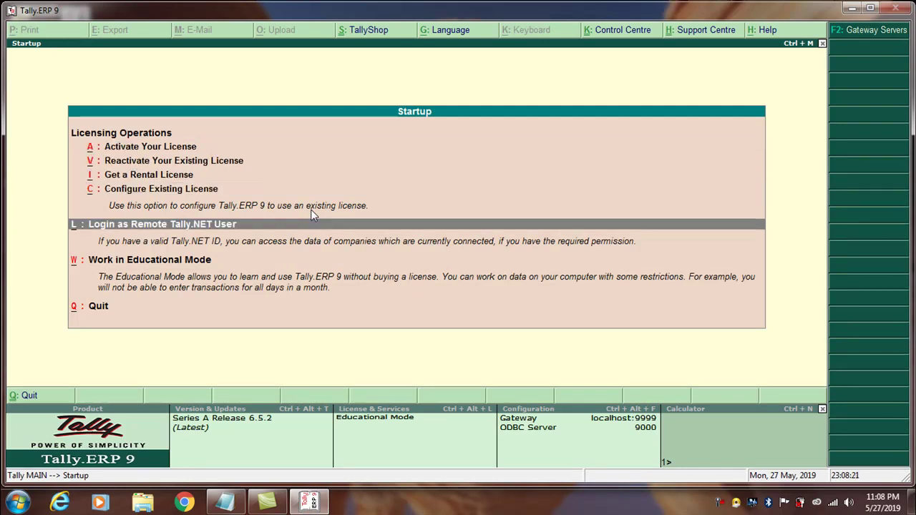
key(Down)
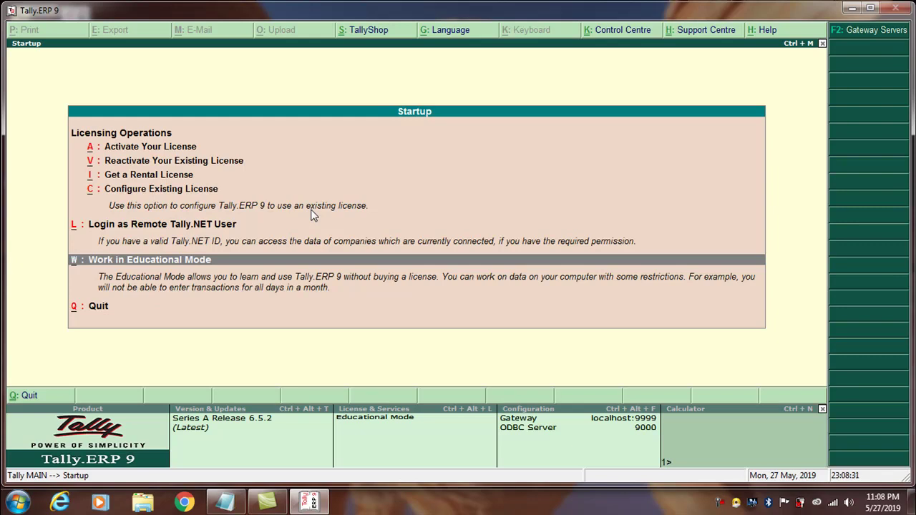
key(Return)
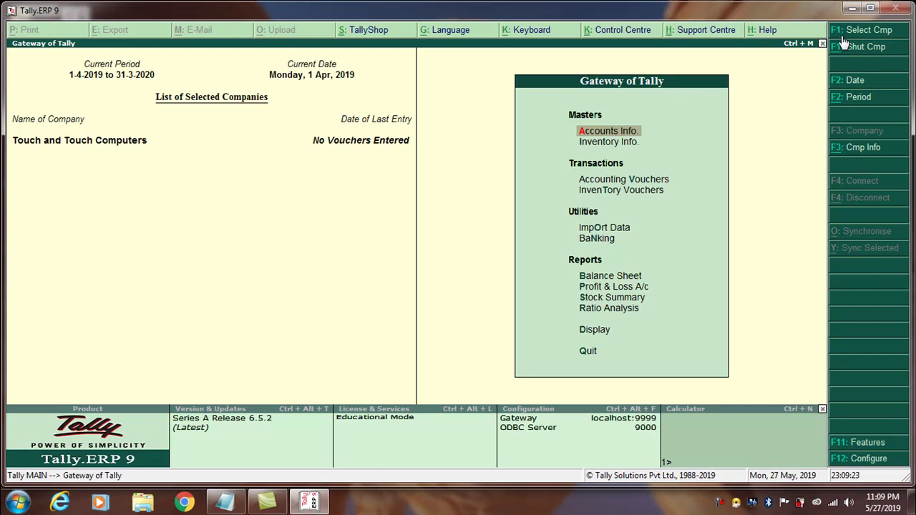
click(840, 34)
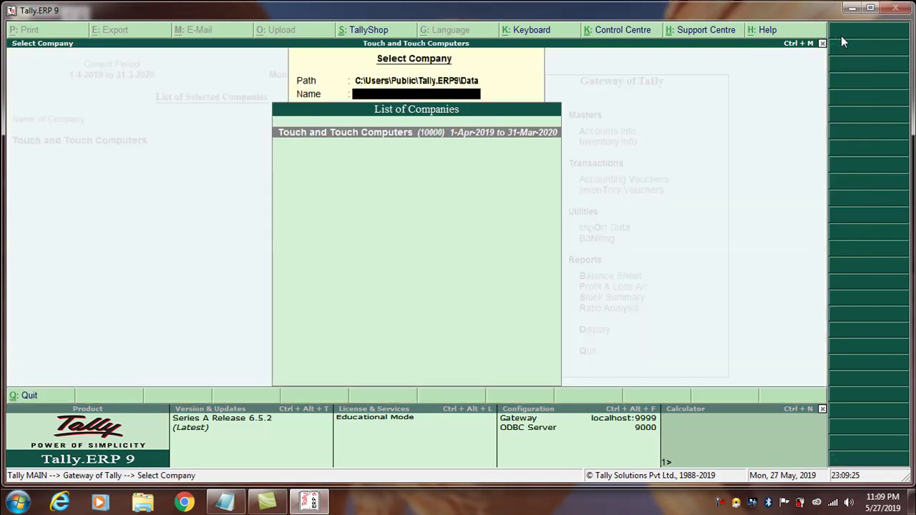
click(403, 148)
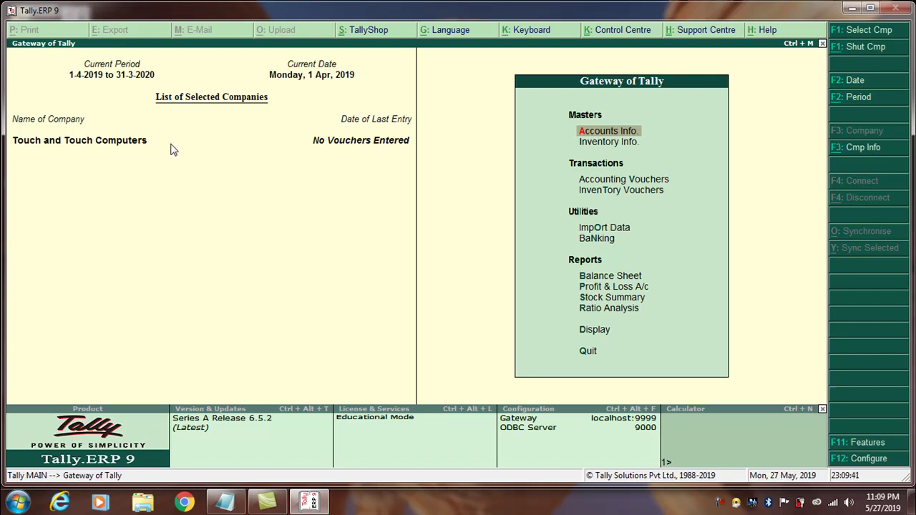
Shut the Touch and Touch Computers company with Alt+F1.
key(alt+F1)
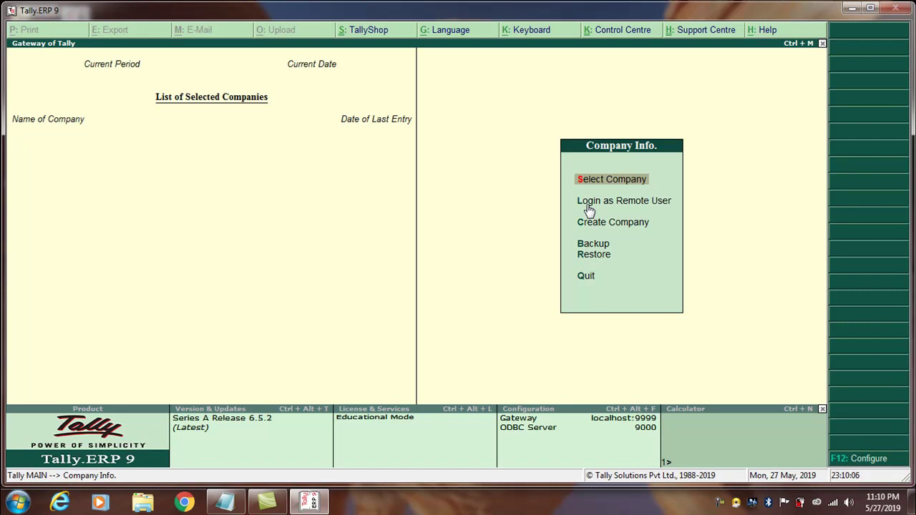
key(Down)
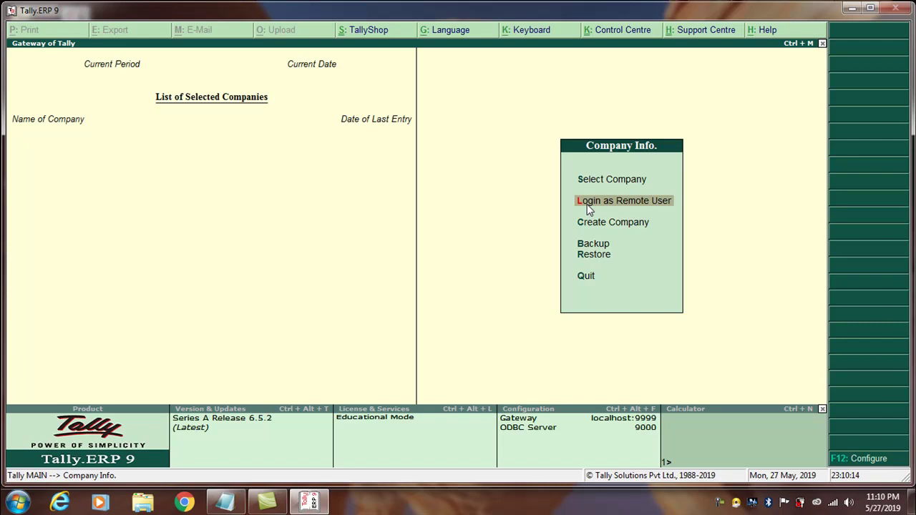
key(Up)
key(Down)
key(Up)
key(Down)
key(Down)
key(Up)
key(Up)
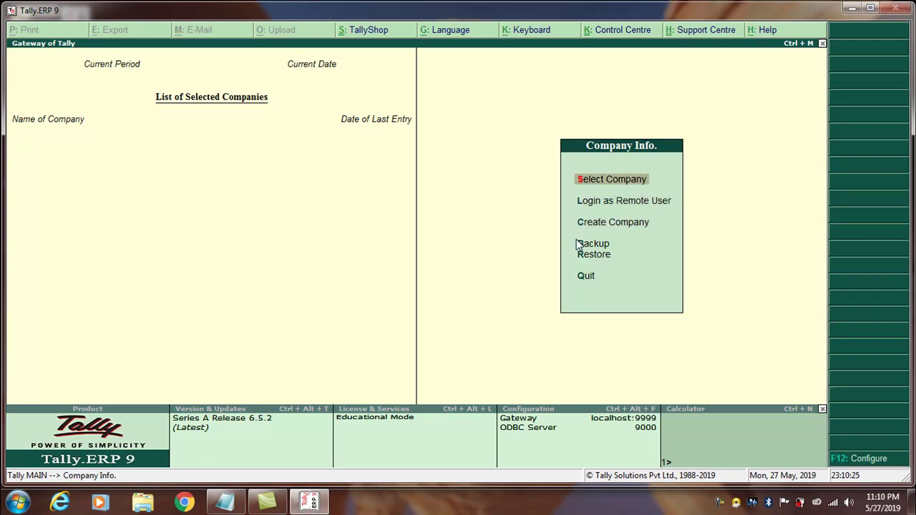
click(581, 203)
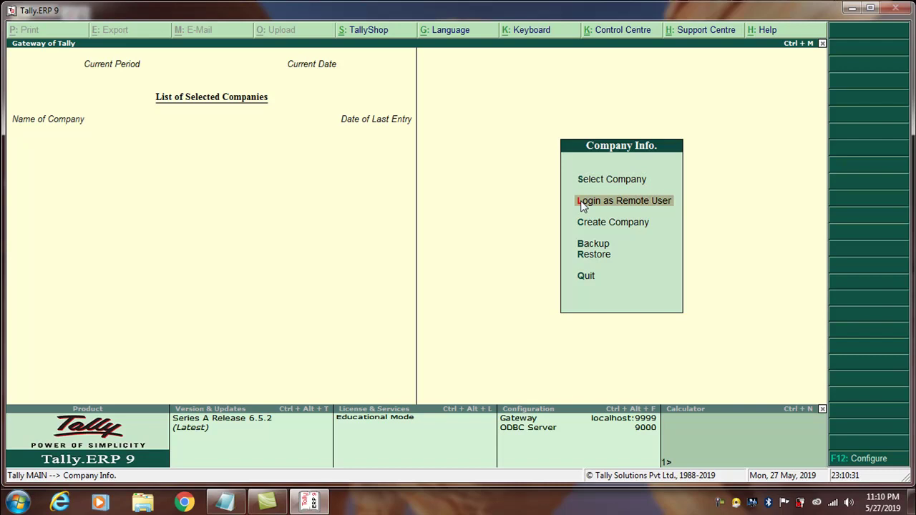
key(Up)
click(582, 204)
Cancel the Tally.NET remote user login and highlight Create Company in the Company Info menu.
click(581, 202)
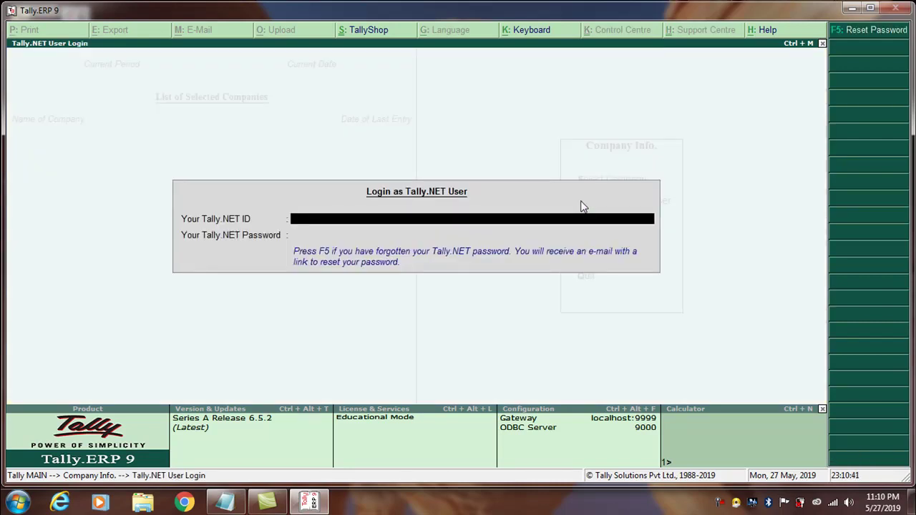
key(Escape)
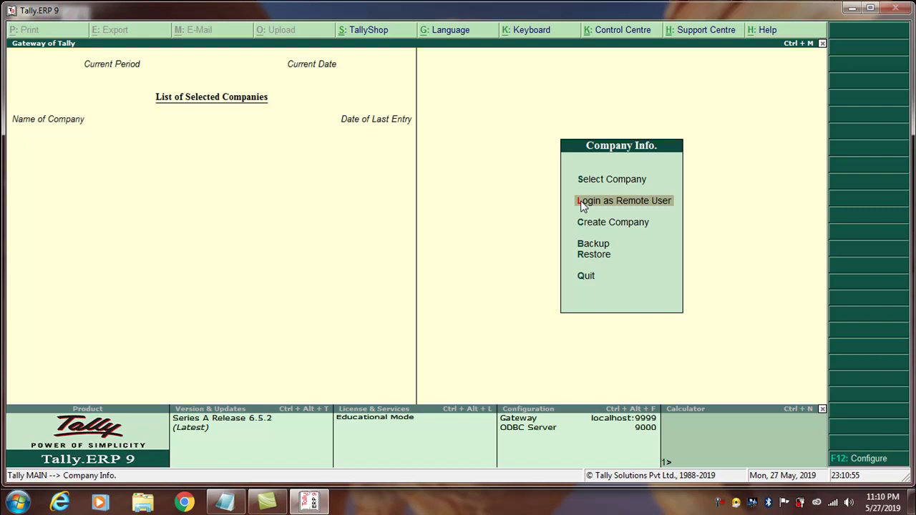
key(Down)
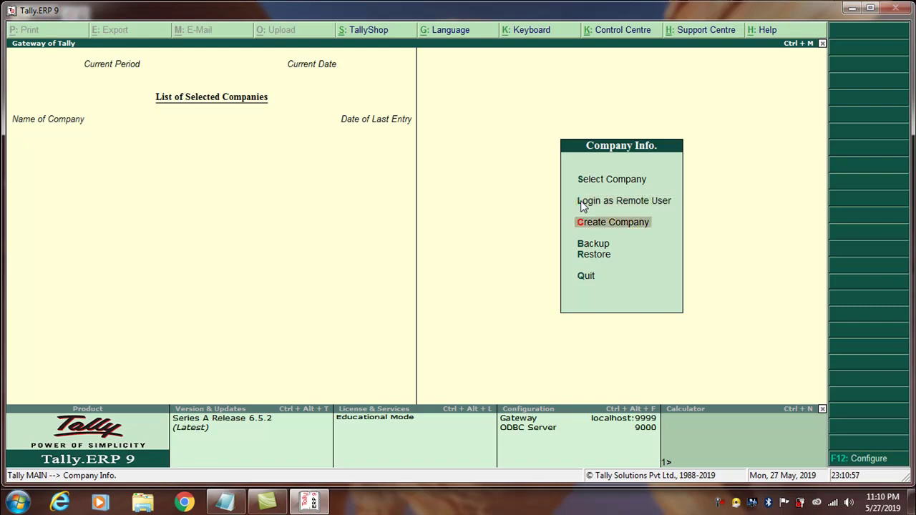
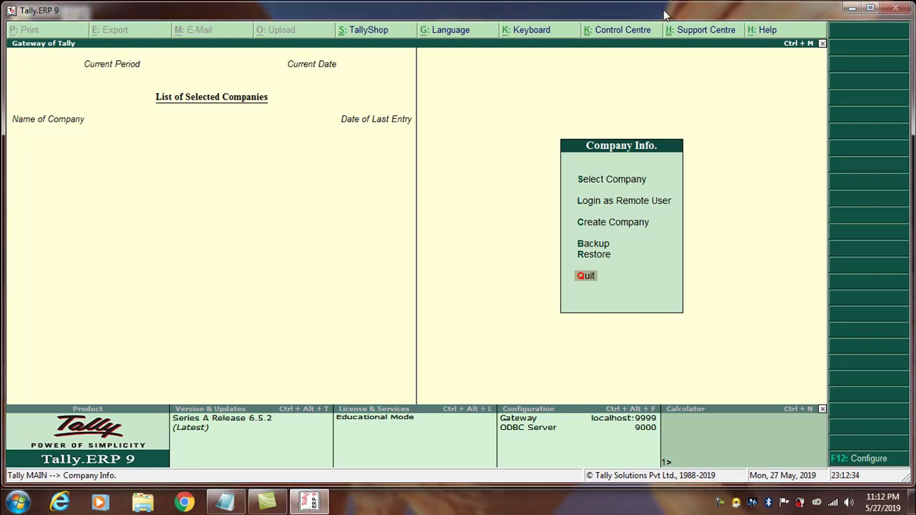
Select Create Company to get a blank Company Creation form, then bring up the Start menu.
key(Up)
key(Up)
key(Up)
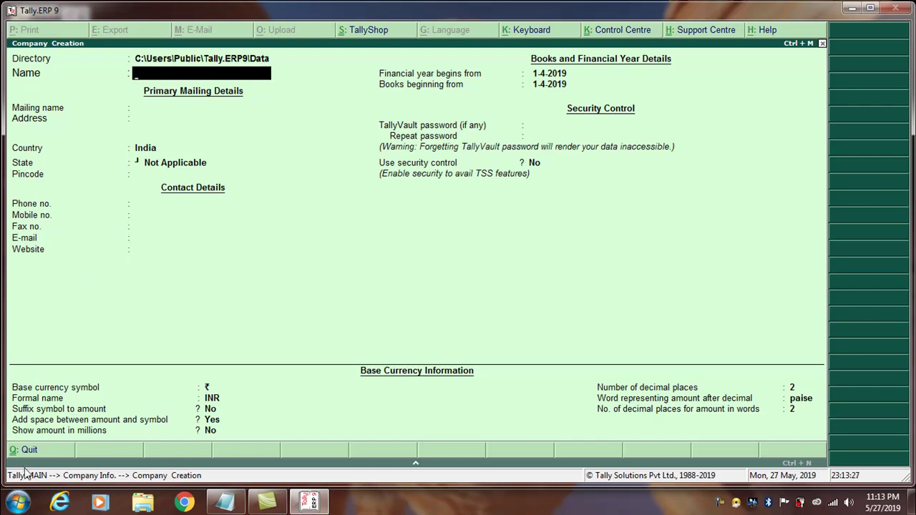
click(17, 503)
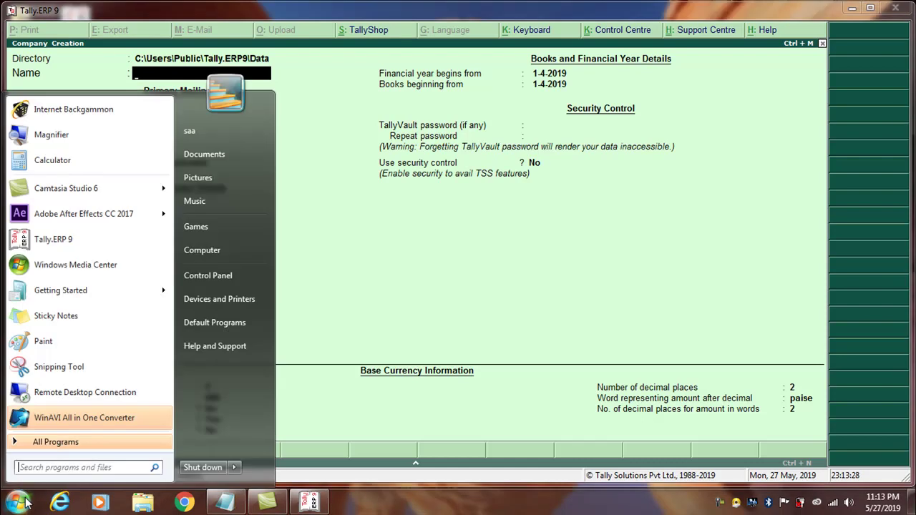
Browse Explorer to C:\Users\Public\Tally.ERP9\Data and move the window aside to reveal the form.
click(204, 248)
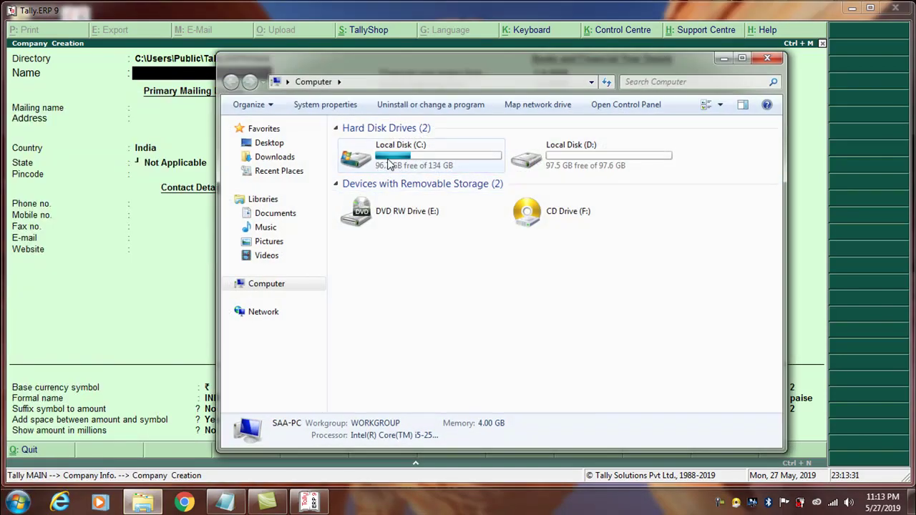
double_click(390, 158)
double_click(379, 201)
double_click(373, 148)
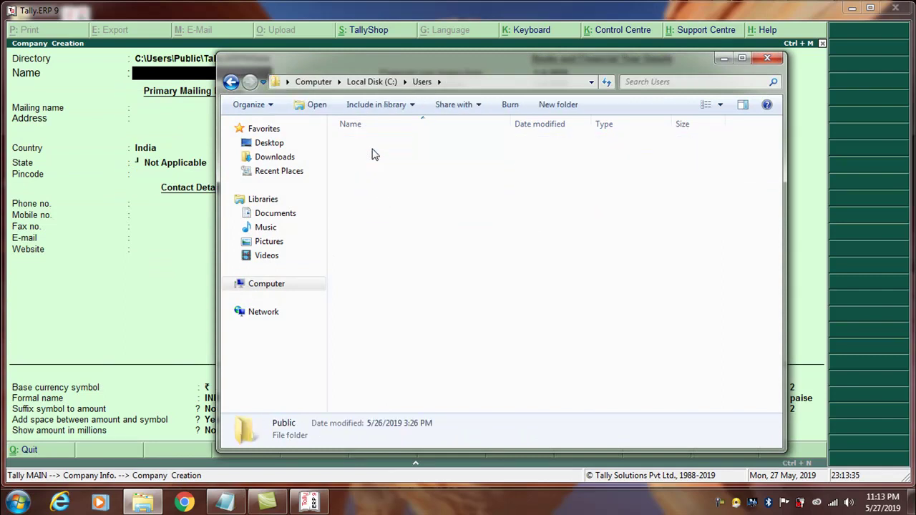
double_click(376, 227)
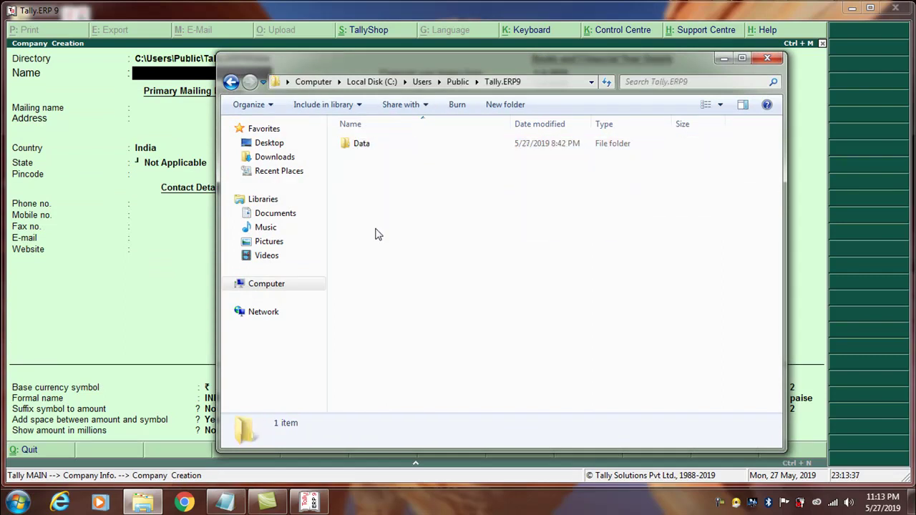
double_click(360, 147)
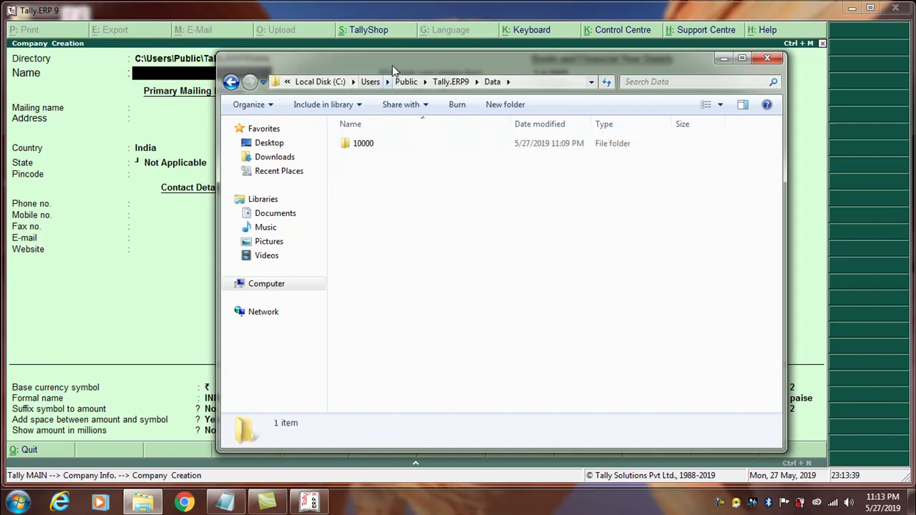
double_click(392, 63)
double_click(403, 10)
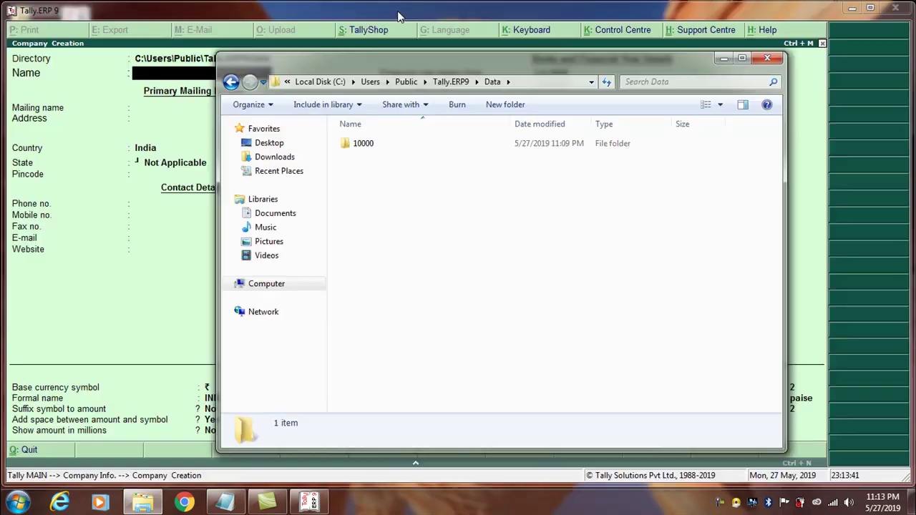
drag(360, 63, 443, 141)
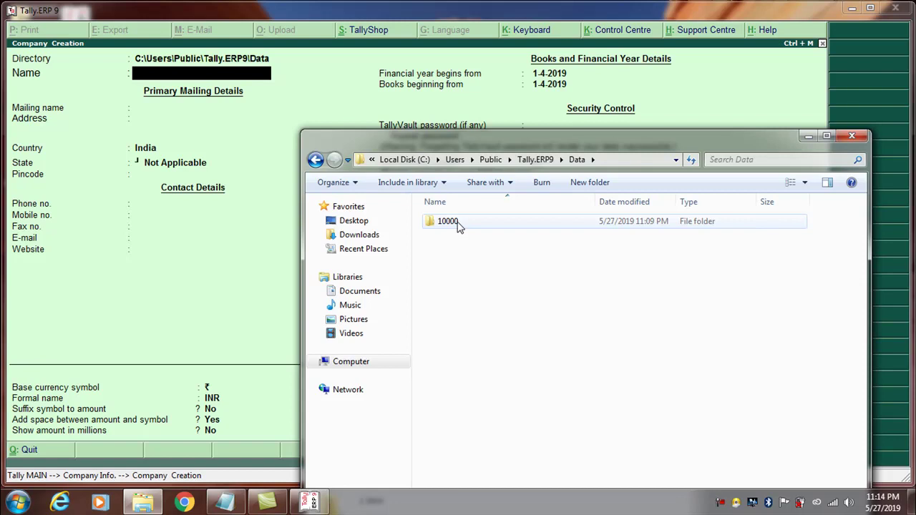
Open the 10000 folder and try opening AddlCmp.900 twice, dismissing the can't-open message.
double_click(459, 226)
double_click(459, 226)
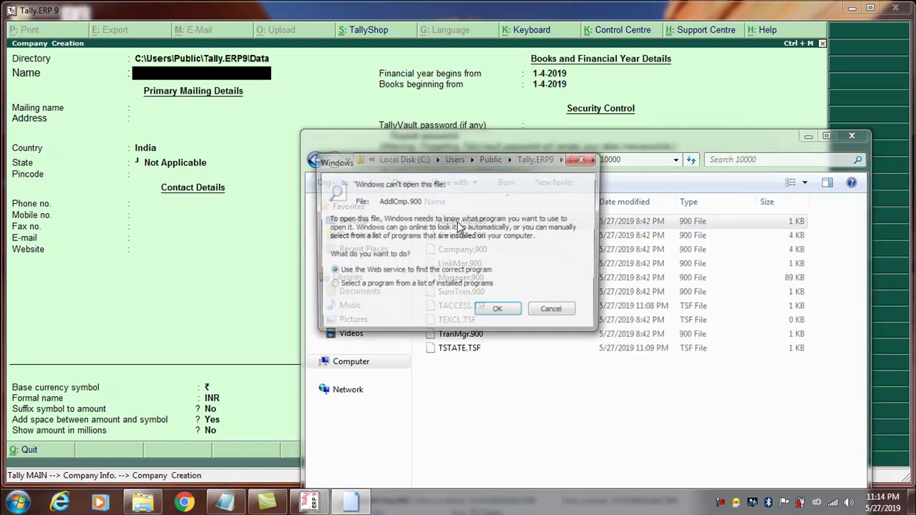
click(554, 312)
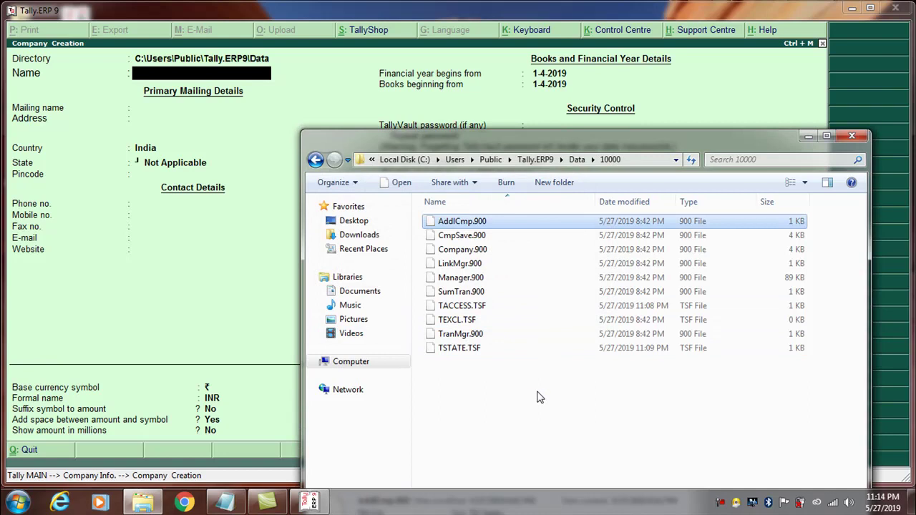
double_click(459, 222)
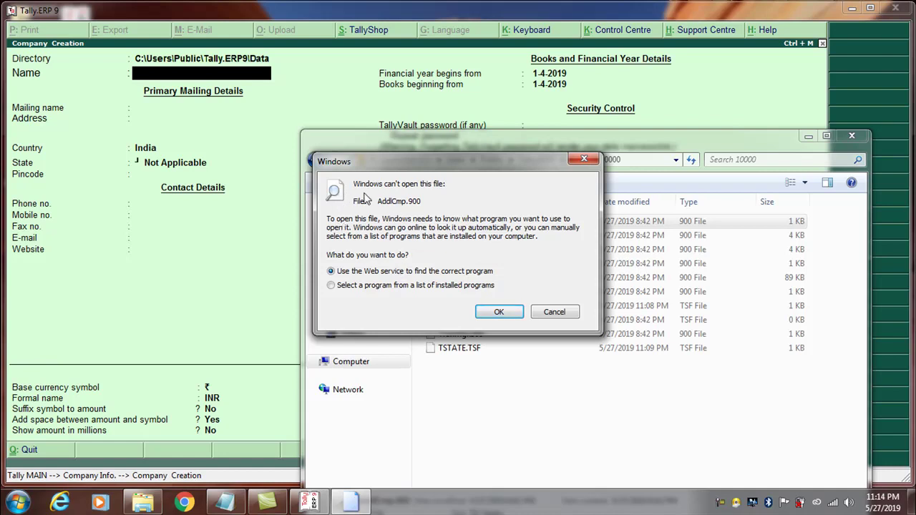
click(555, 316)
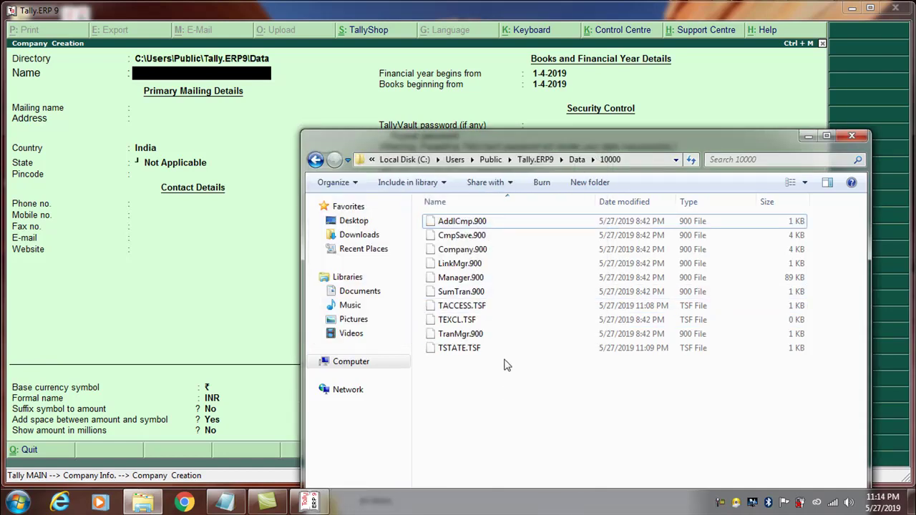
Select Manager.900, SumTran.900 and Company.900, then close Explorer.
click(484, 282)
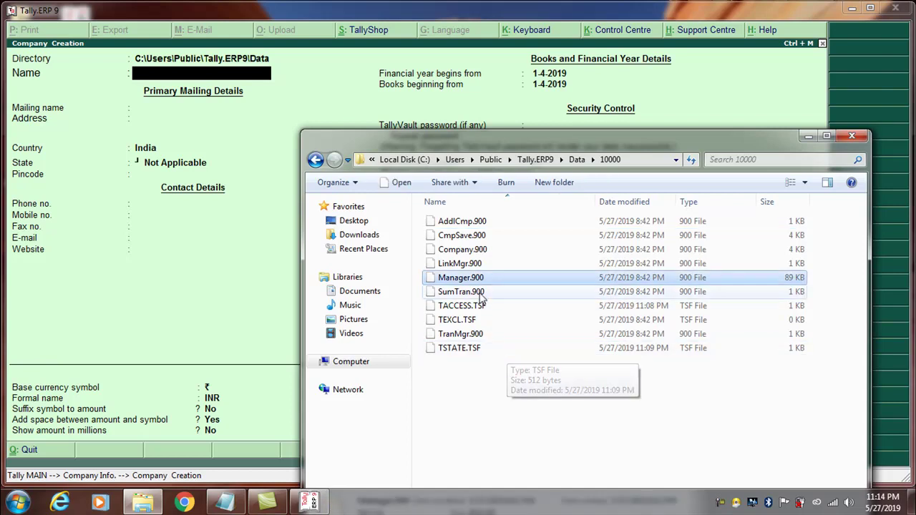
click(481, 294)
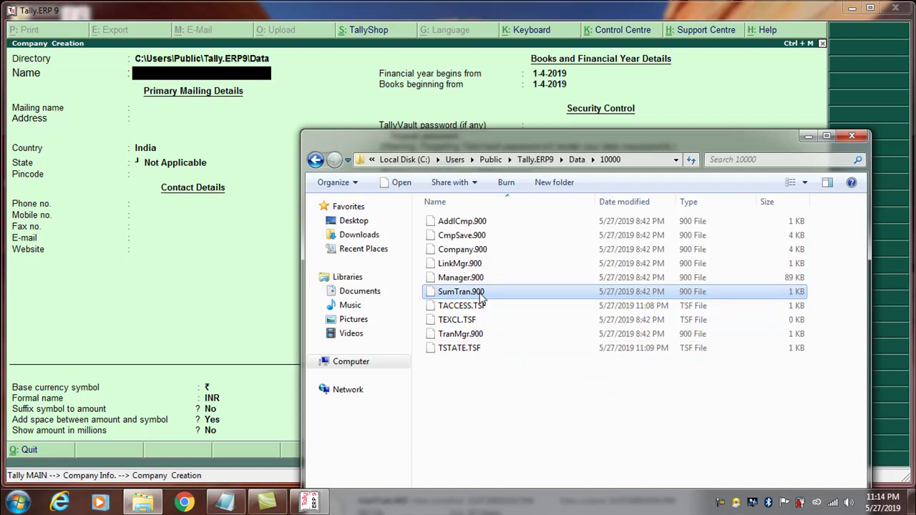
click(462, 253)
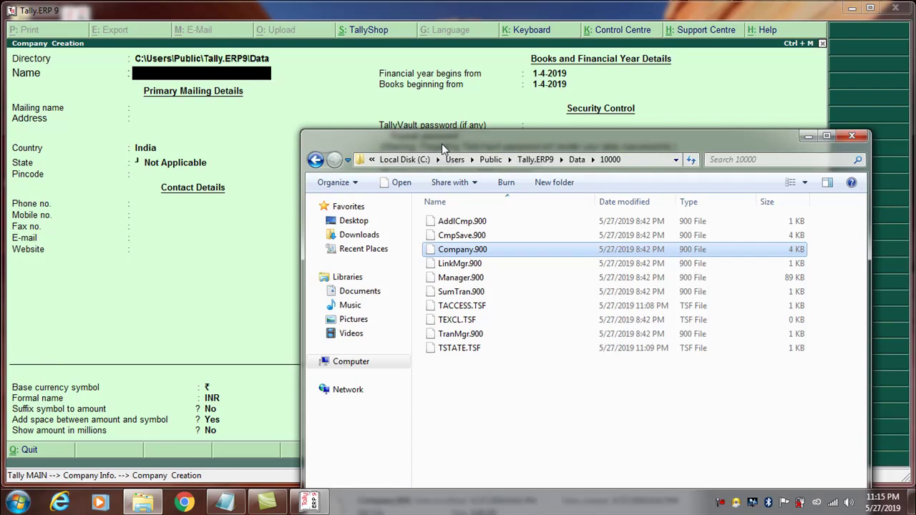
click(853, 137)
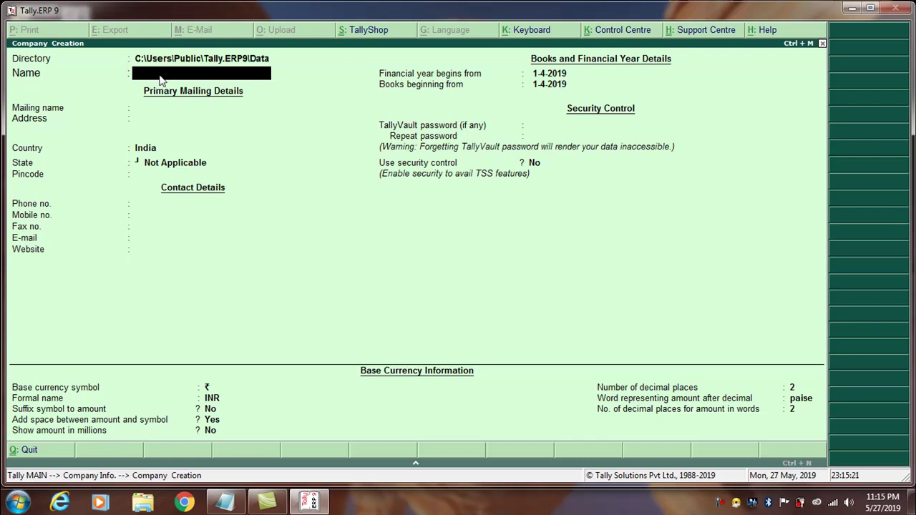
Name the company TOUCH AND TOUCH COMPUERS and keep it as the mailing name.
text(TOUCH AND TOUCH COMPUERS)
key(Return)
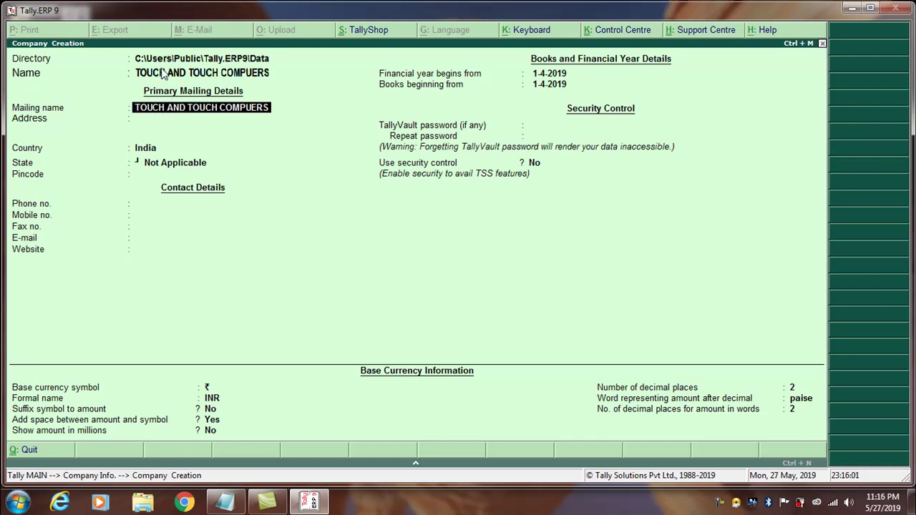
key(Return)
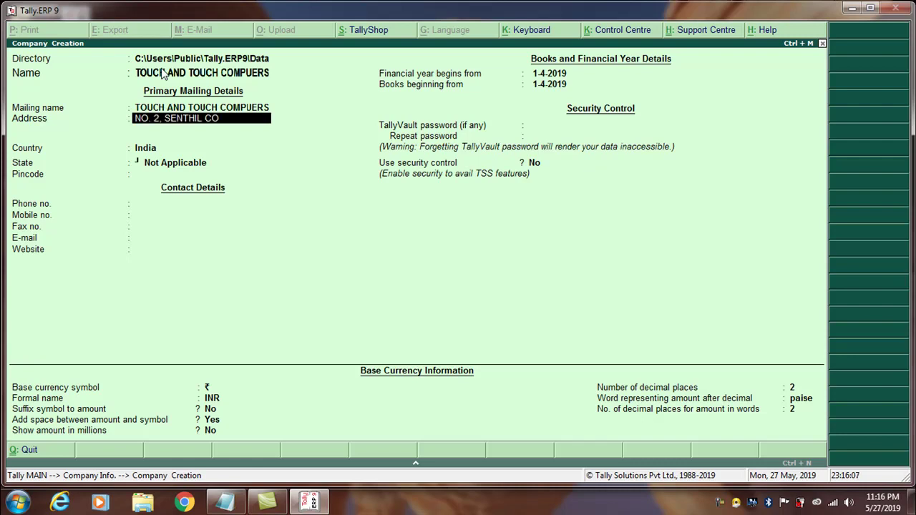
Enter the company's two-line postal address.
key(Return)
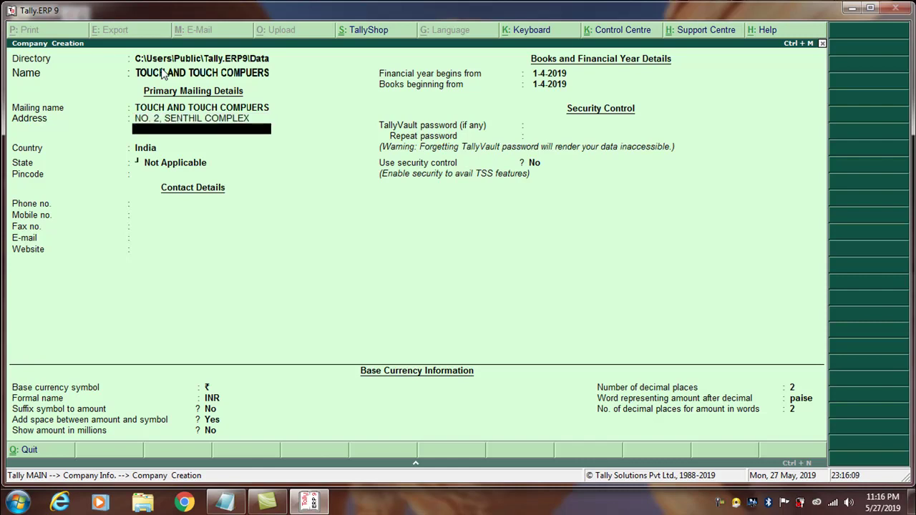
text(PORAYAR)
key(Return)
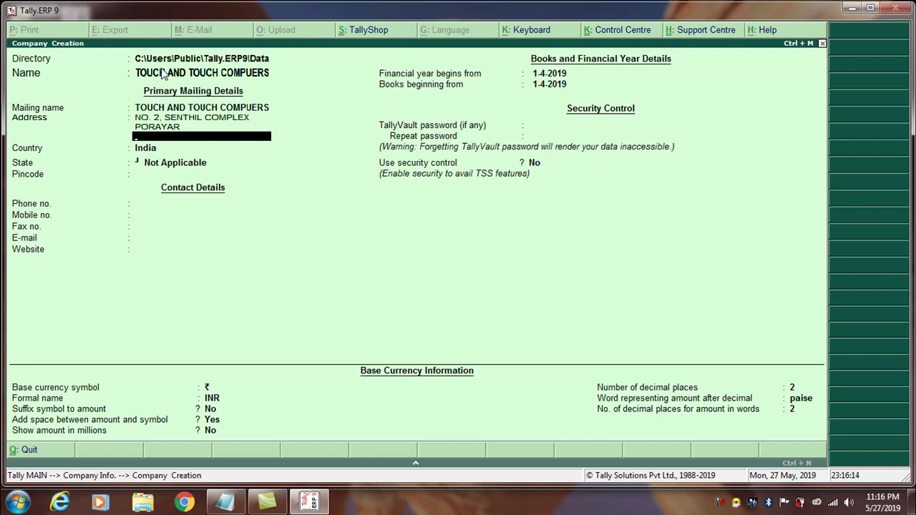
key(Return)
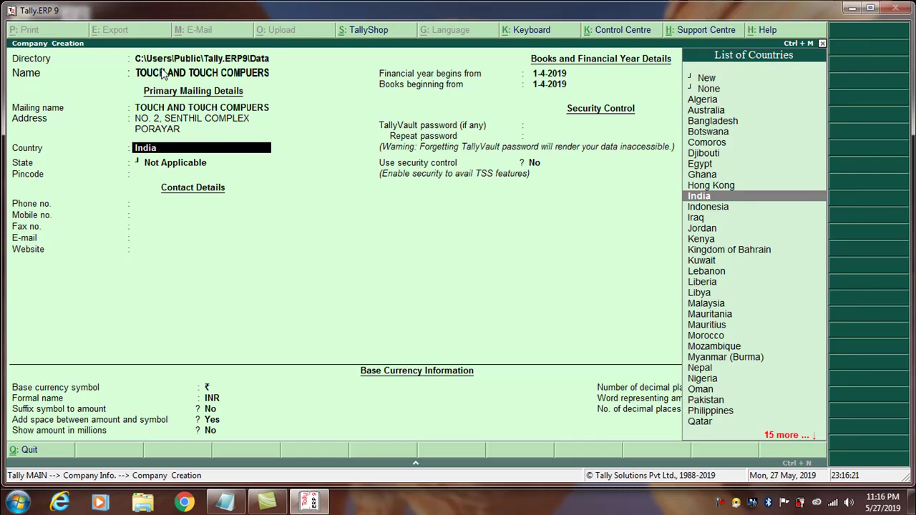
Keep India, choose Tamil Nadu as state, and enter the pincode, phone and mobile numbers.
key(Return)
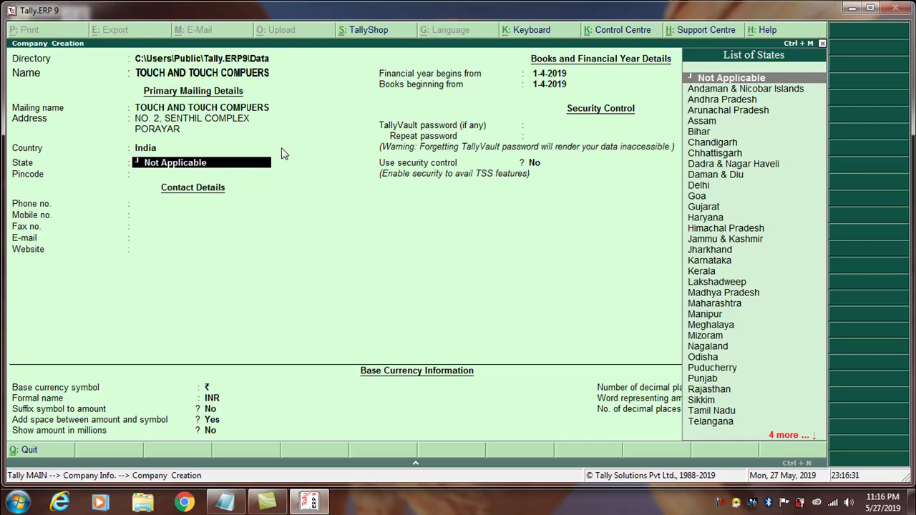
text(T)
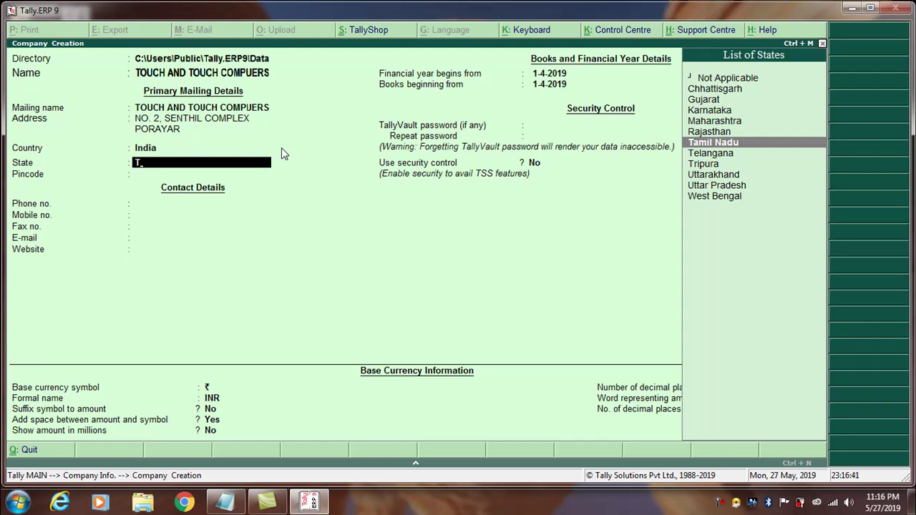
key(Return)
text(609307)
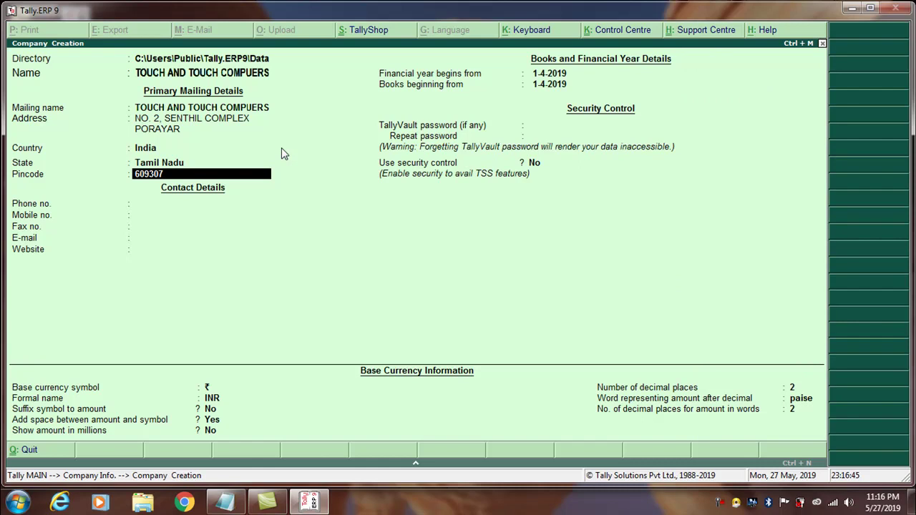
key(Return)
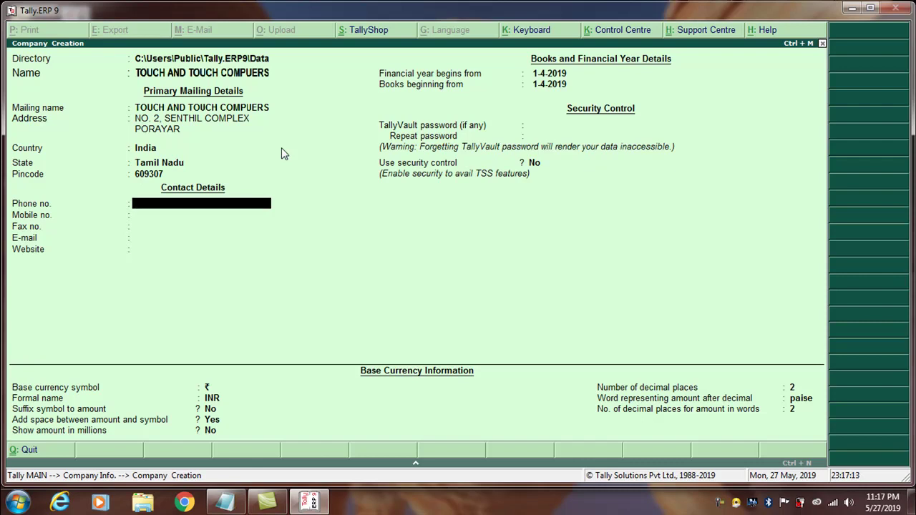
key(Return)
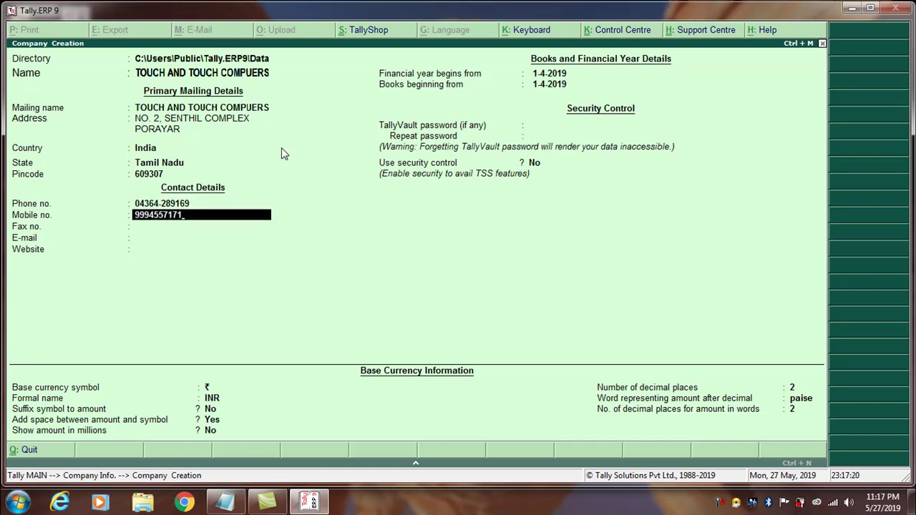
key(Return)
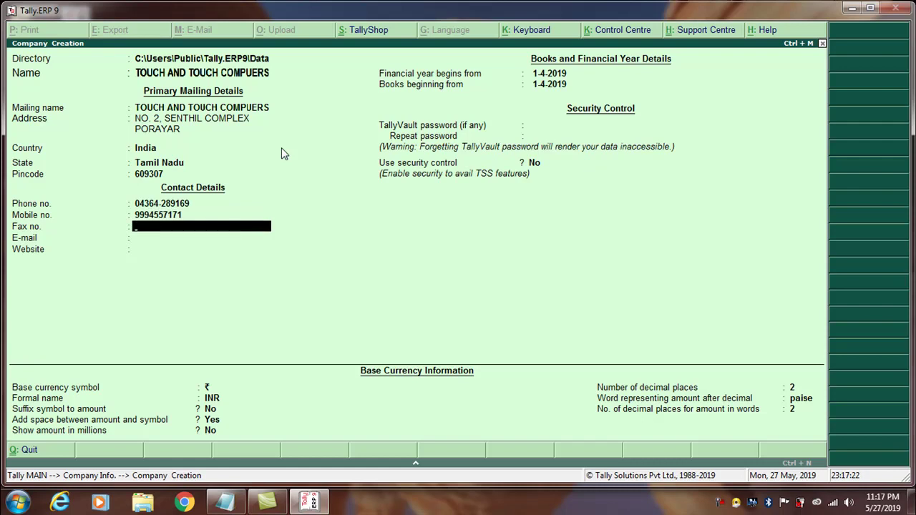
Skip the fax number, enter the company's e-mail address, and leave the website blank.
key(Return)
text(SELVAM)
key(BackSpace)
key(BackSpace)
key(BackSpace)
key(BackSpace)
key(BackSpace)
key(BackSpace)
text(slvam)
key(BackSpace)
key(BackSpace)
key(BackSpace)
key(BackSpace)
key(Return)
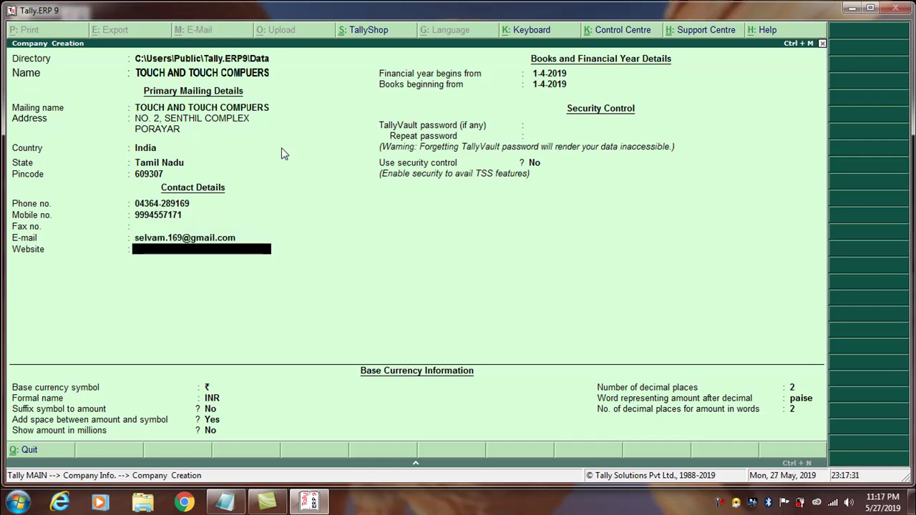
key(Return)
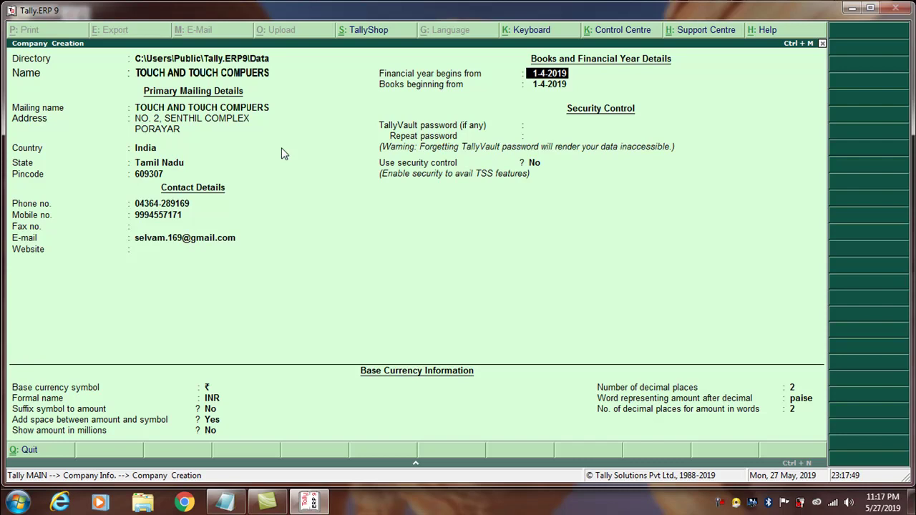
Keep financial year 1-4-2019 and restore books beginning from 1-5-2019 to 1-4-2019, without a TallyVault password.
key(Return)
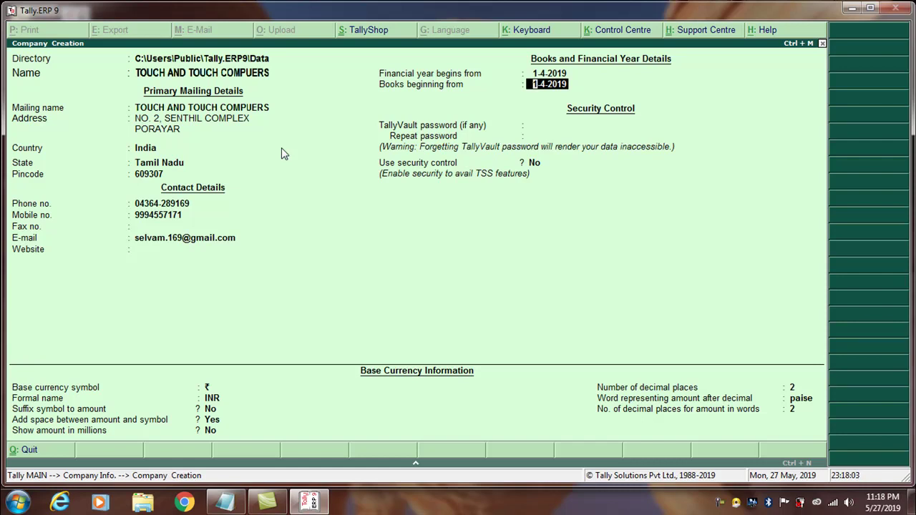
text(1-5-2019)
key(Return)
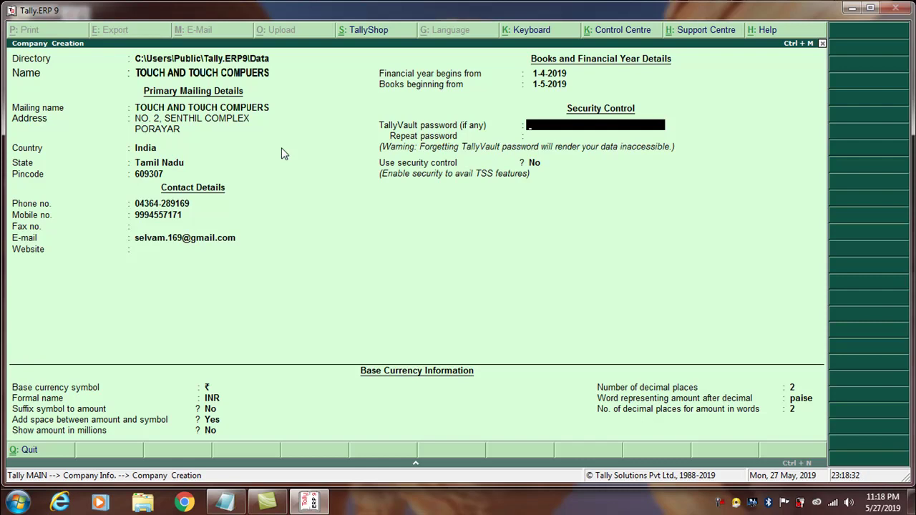
key(Return)
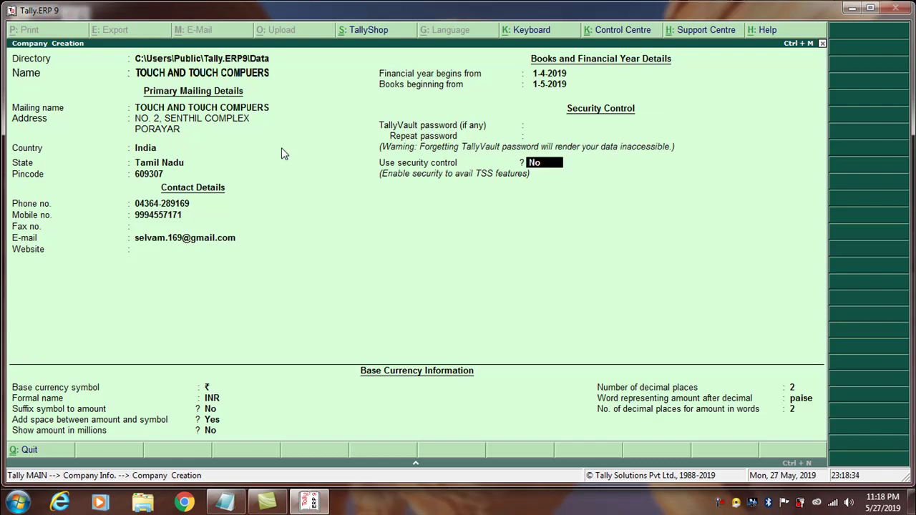
key(BackSpace)
key(BackSpace)
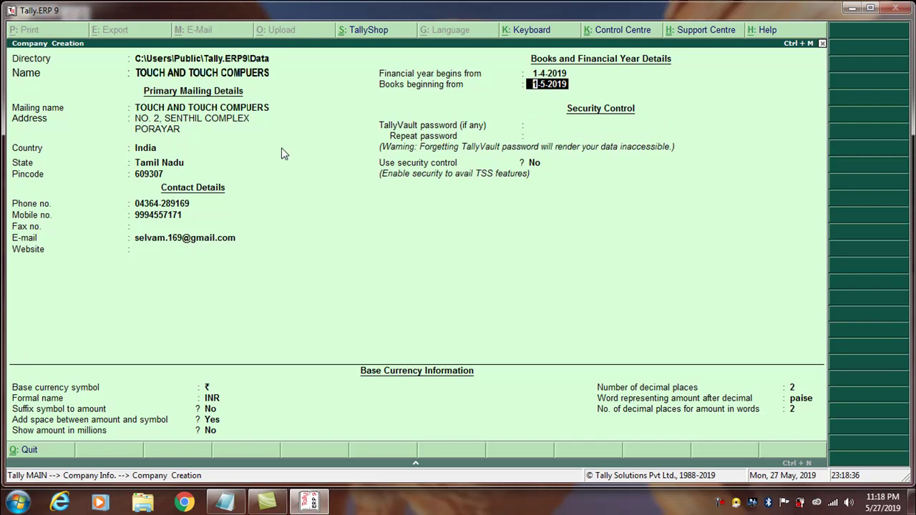
text(1-4-2019)
key(Return)
key(Return)
key(Return)
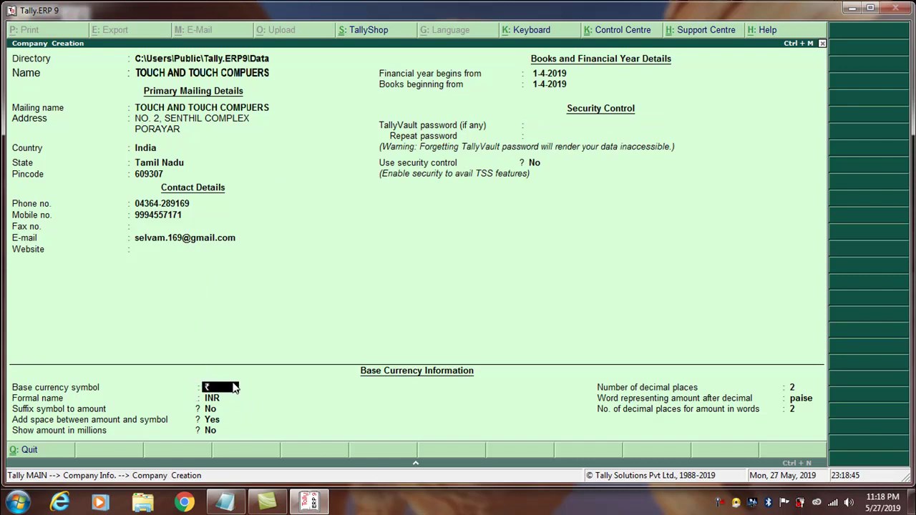
Accept ₹ and INR as base currency, then test 'Rs. 100' and '100 .Rs' in the calculator.
key(Return)
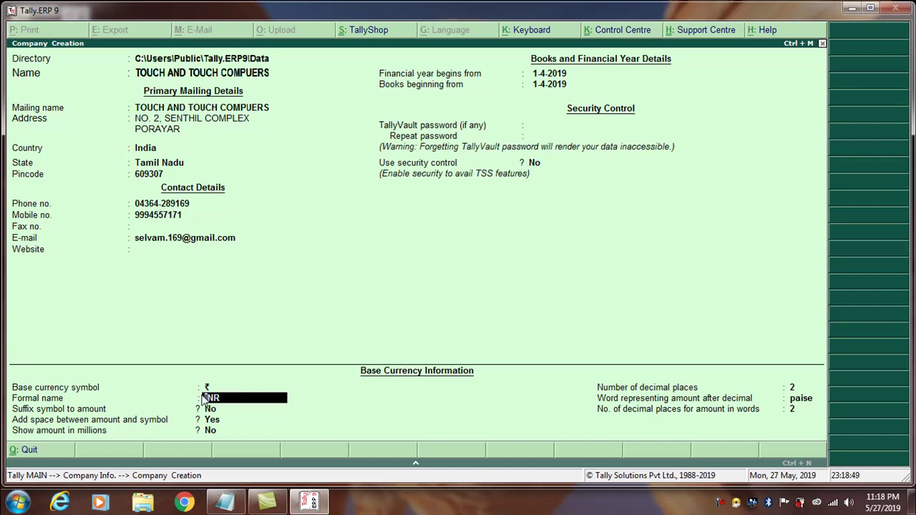
key(Return)
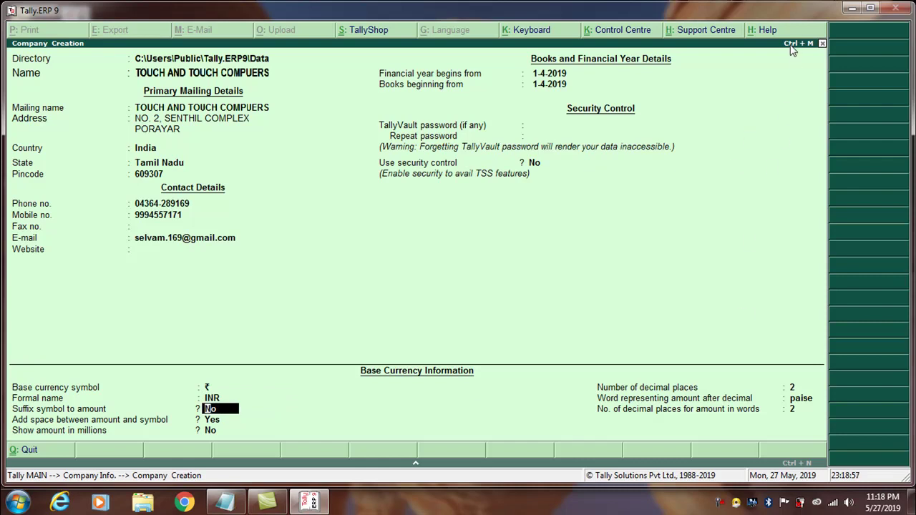
click(806, 464)
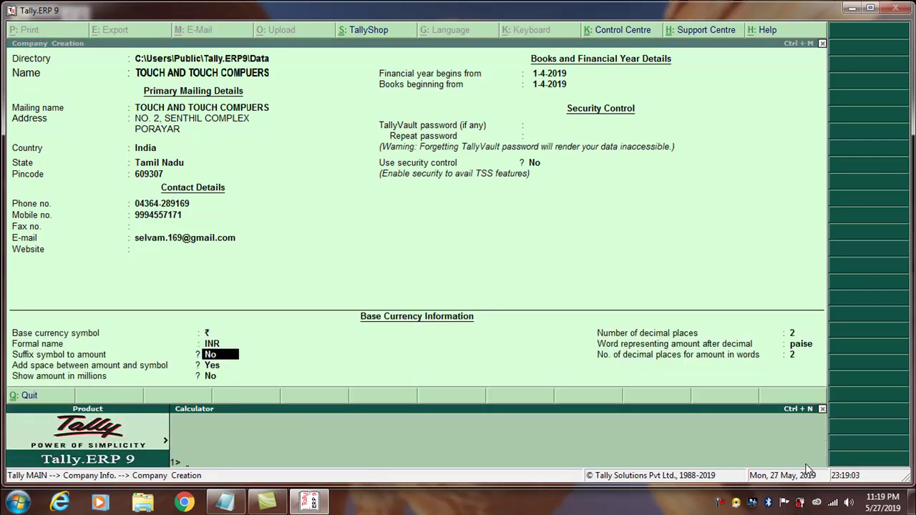
text(Rs)
text(. 100)
text(100 .)
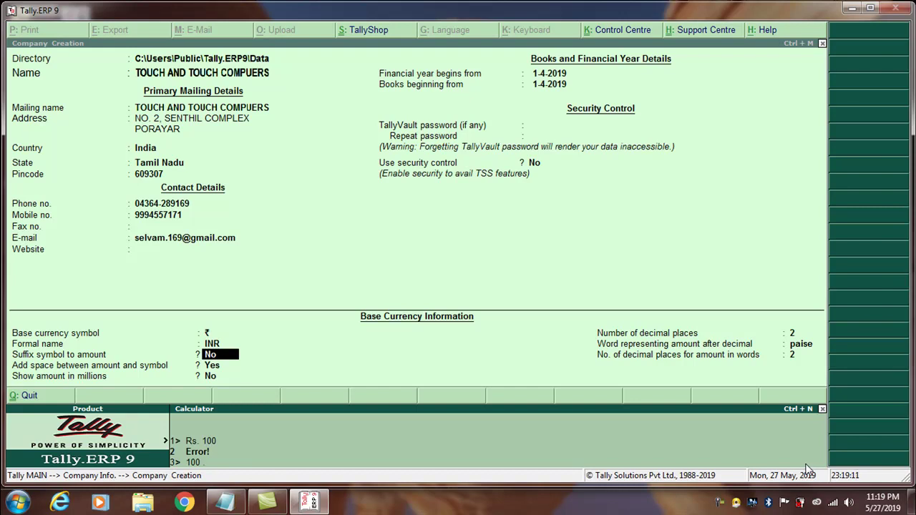
text(Rs)
key(ctrl+n)
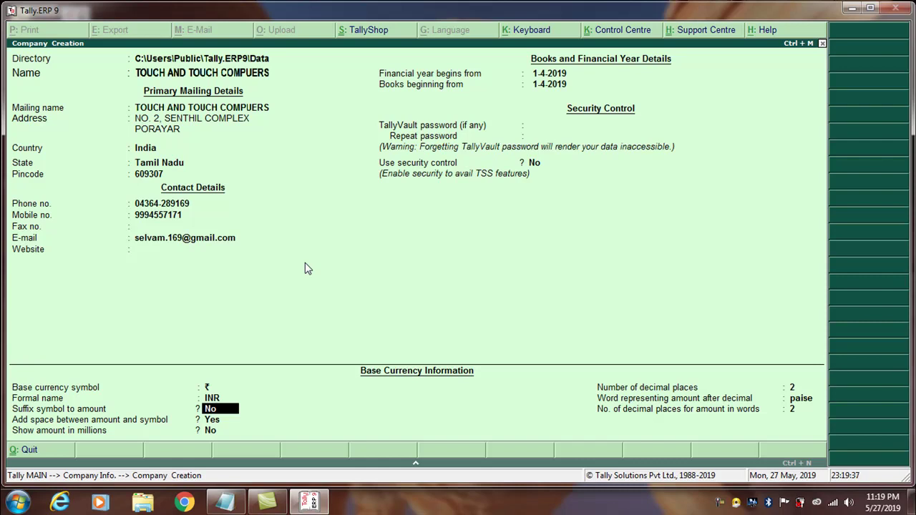
Leave the symbol unsuffixed and test 'Rs.100' and 'Rs. 100' in the calculator.
key(Return)
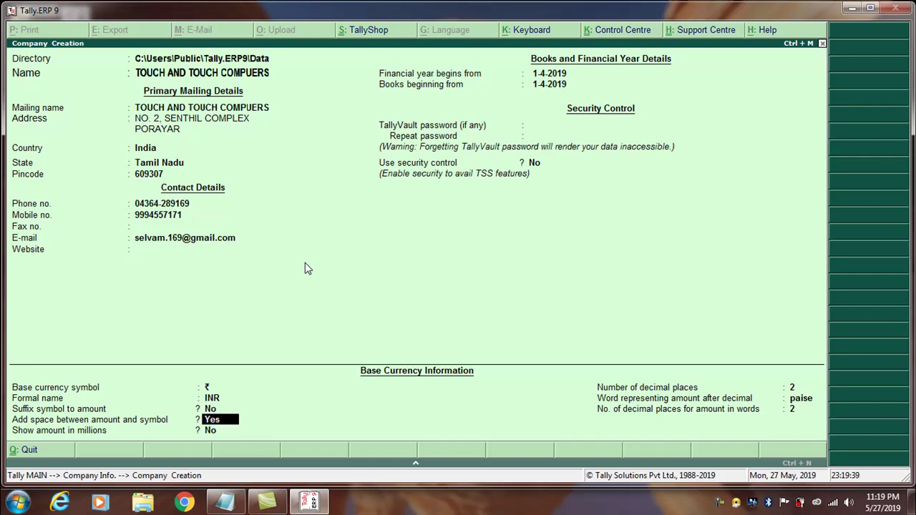
key(ctrl+n)
key(Return)
text(Rs.100)
key(Return)
text(Rs. 100)
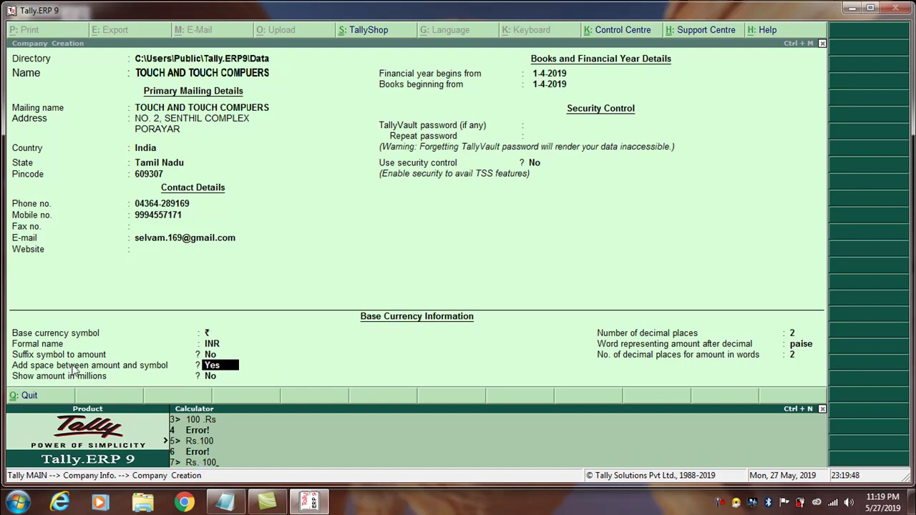
key(ctrl+m)
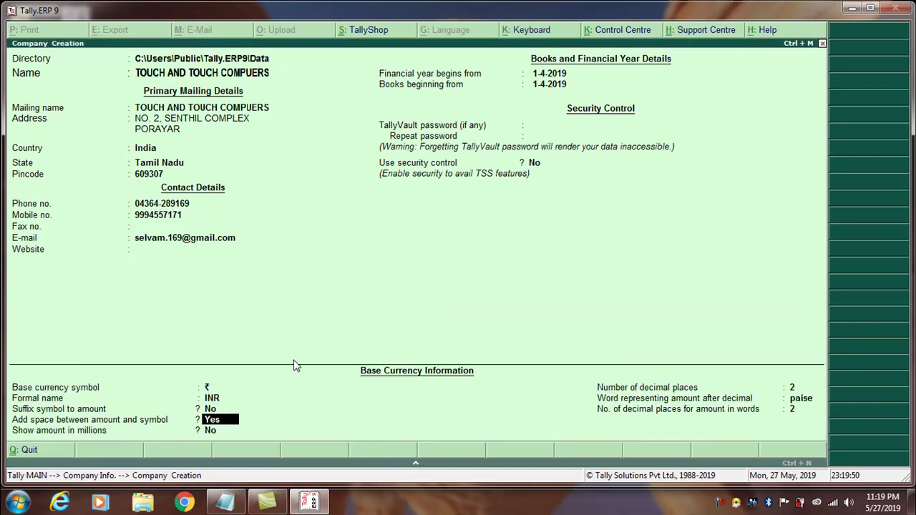
Keep a space before the symbol, turn on amounts in millions, and test 1000 and 1,000.
key(Return)
text(yes)
key(Return)
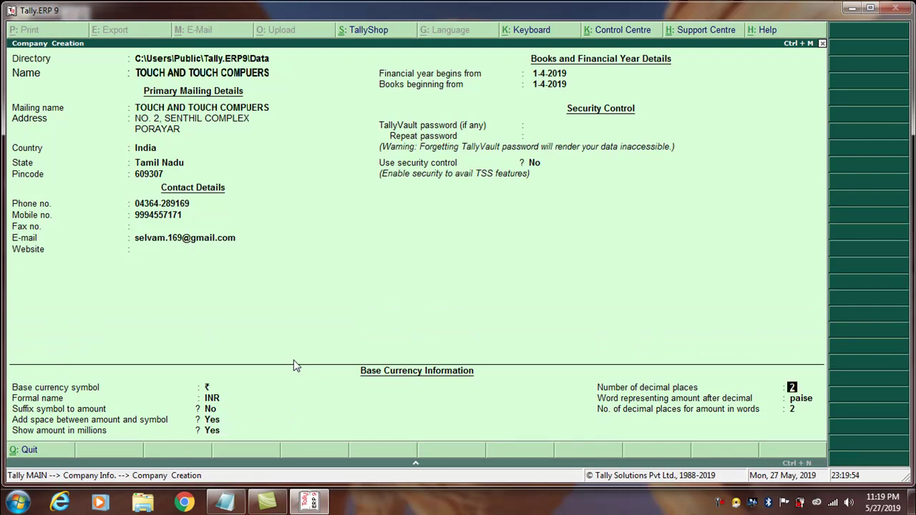
key(ctrl+n)
key(Return)
text(1000)
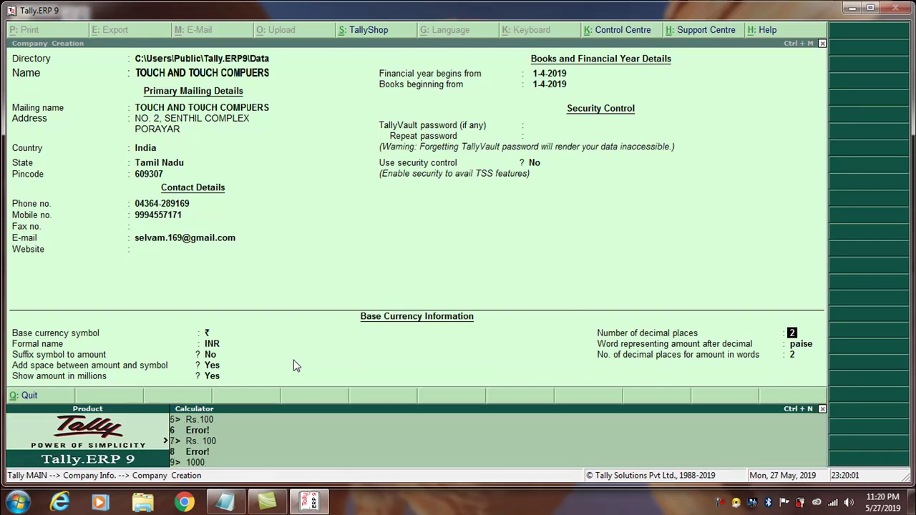
key(Return)
text(1,000)
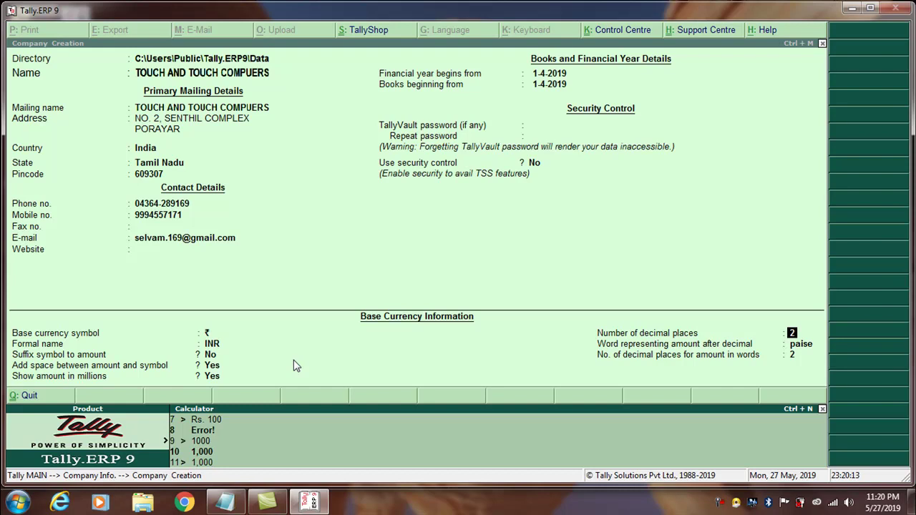
key(ctrl+m)
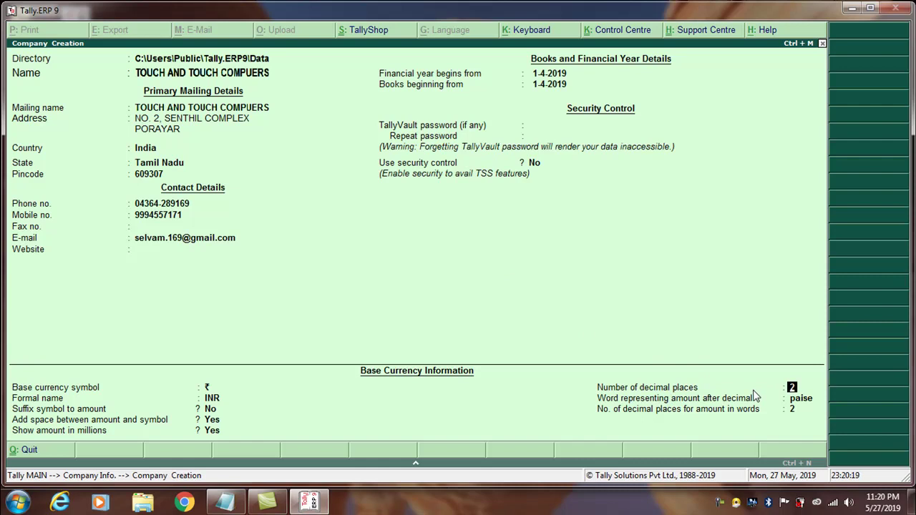
key(alt+Tab)
key(Escape)
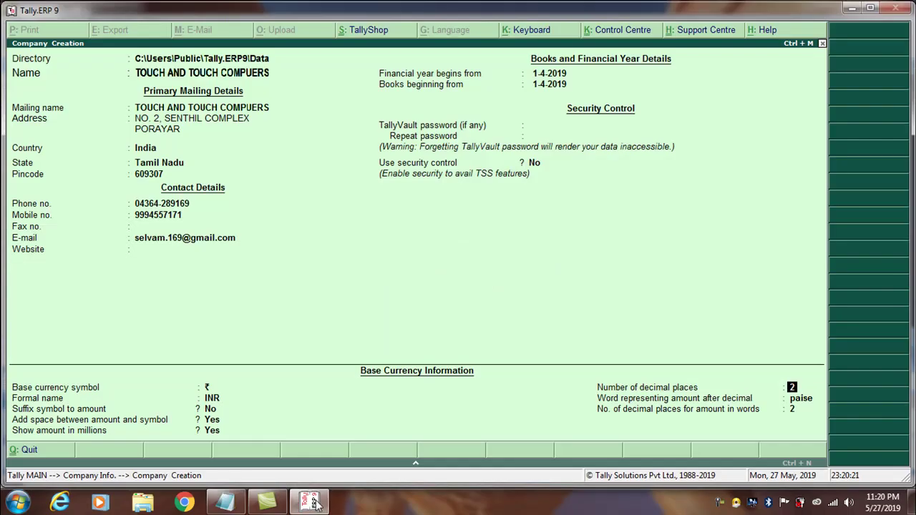
click(225, 501)
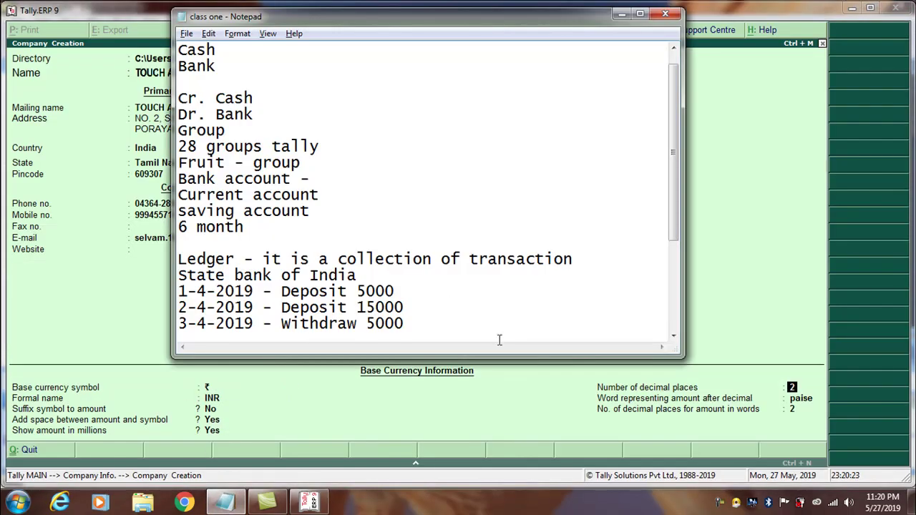
drag(675, 174, 686, 276)
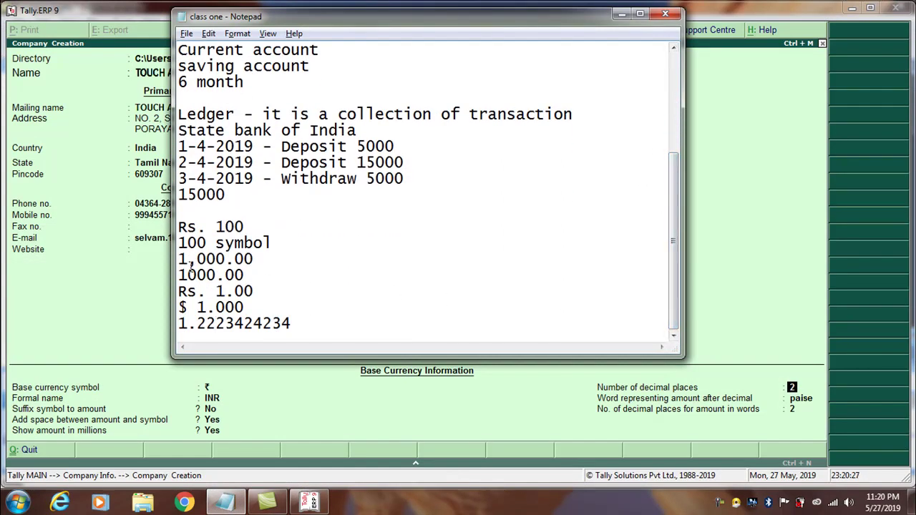
double_click(181, 276)
click(205, 276)
double_click(223, 275)
click(255, 274)
click(257, 294)
click(253, 294)
click(320, 326)
drag(199, 325, 213, 329)
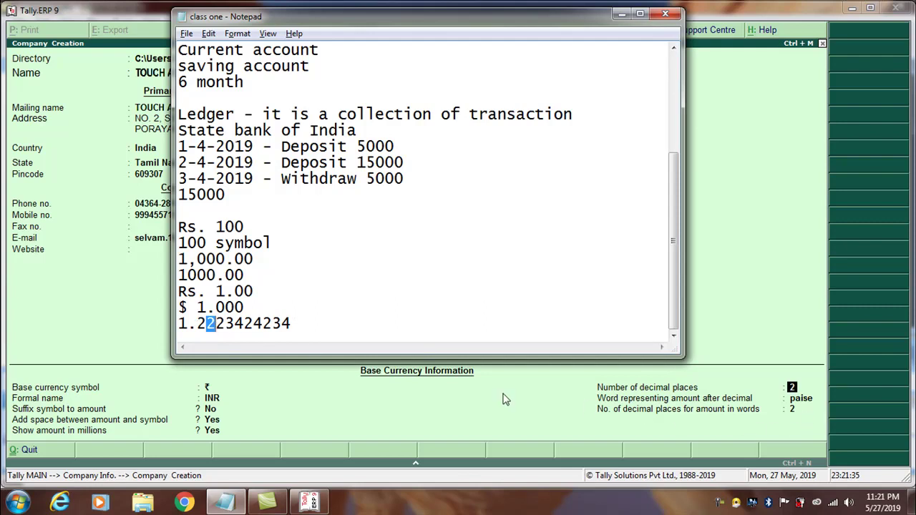
double_click(229, 323)
click(229, 323)
drag(236, 291, 266, 295)
click(715, 437)
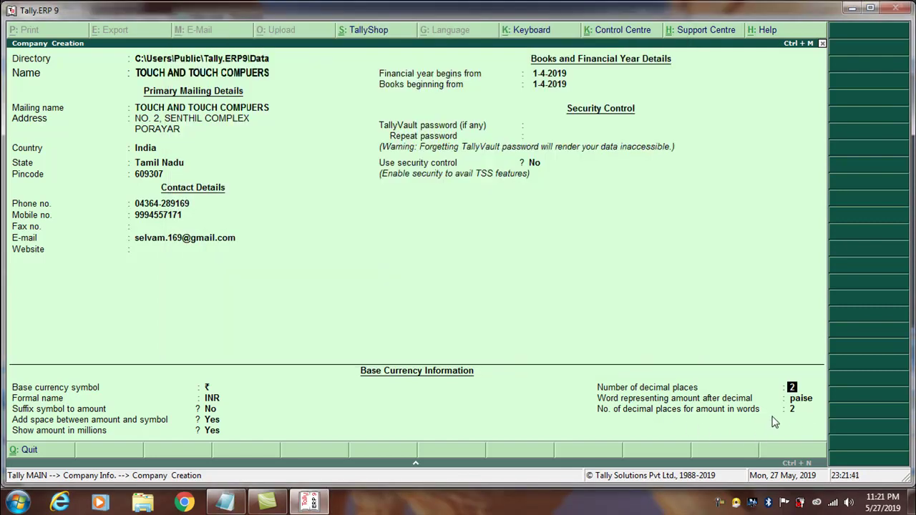
Keep 2 decimal places with paise and answer Y at the Accept prompt.
key(Return)
key(Return)
key(Return)
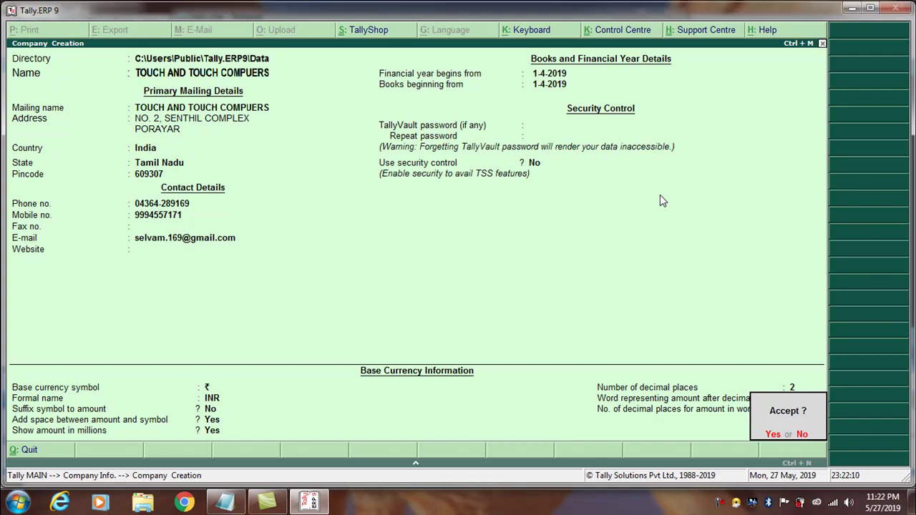
key(y)
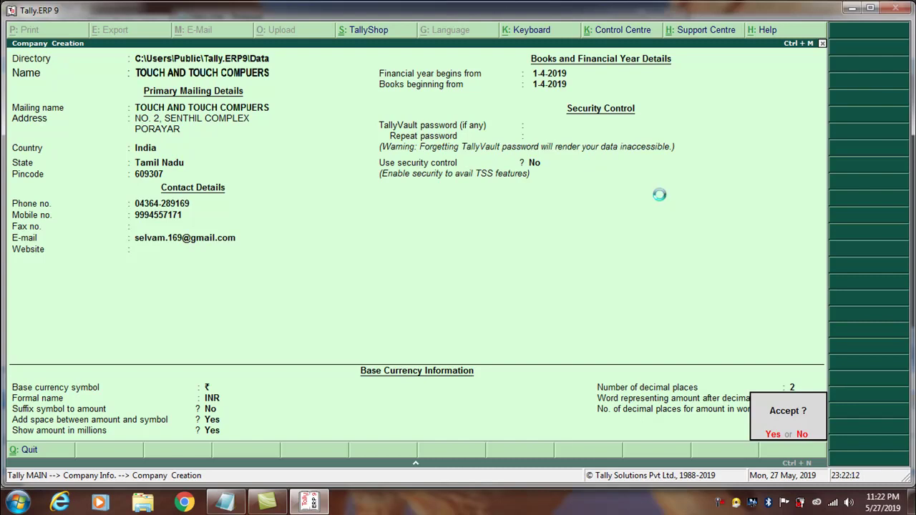